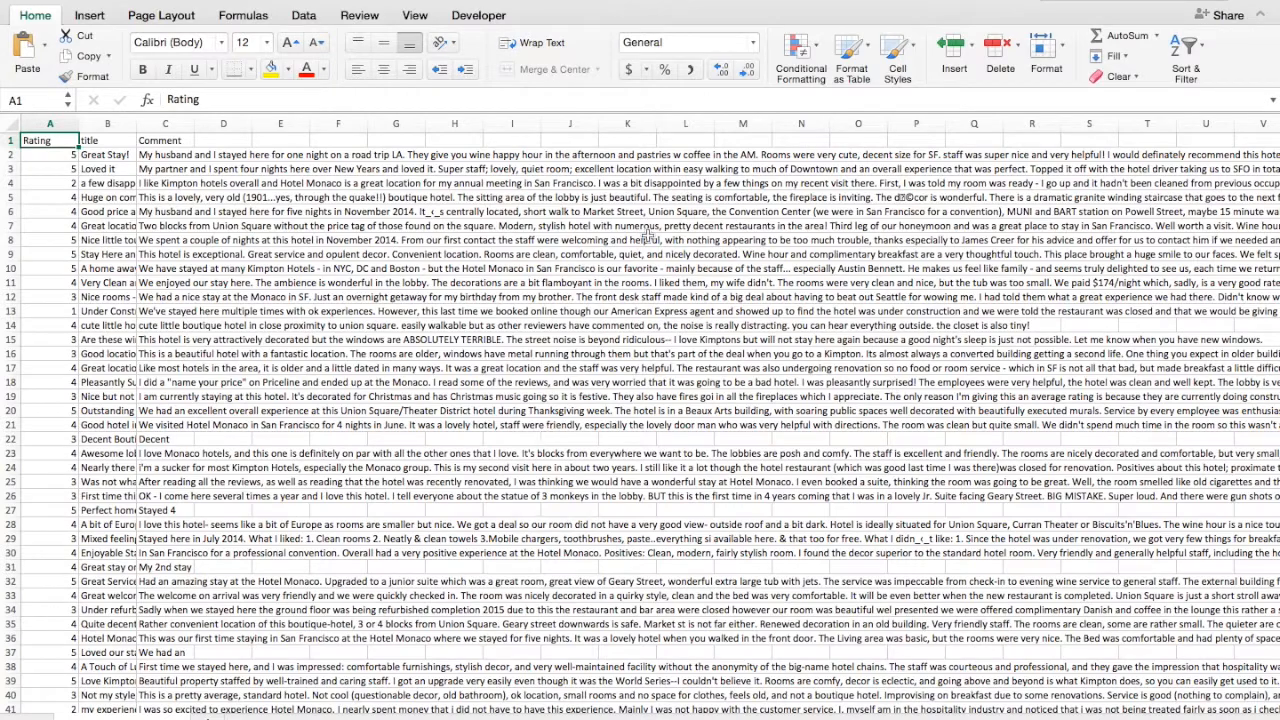
- Switch to the browser's Qlik Cloud hub and create a new app titled January Reviews
key(ctrl+Right)
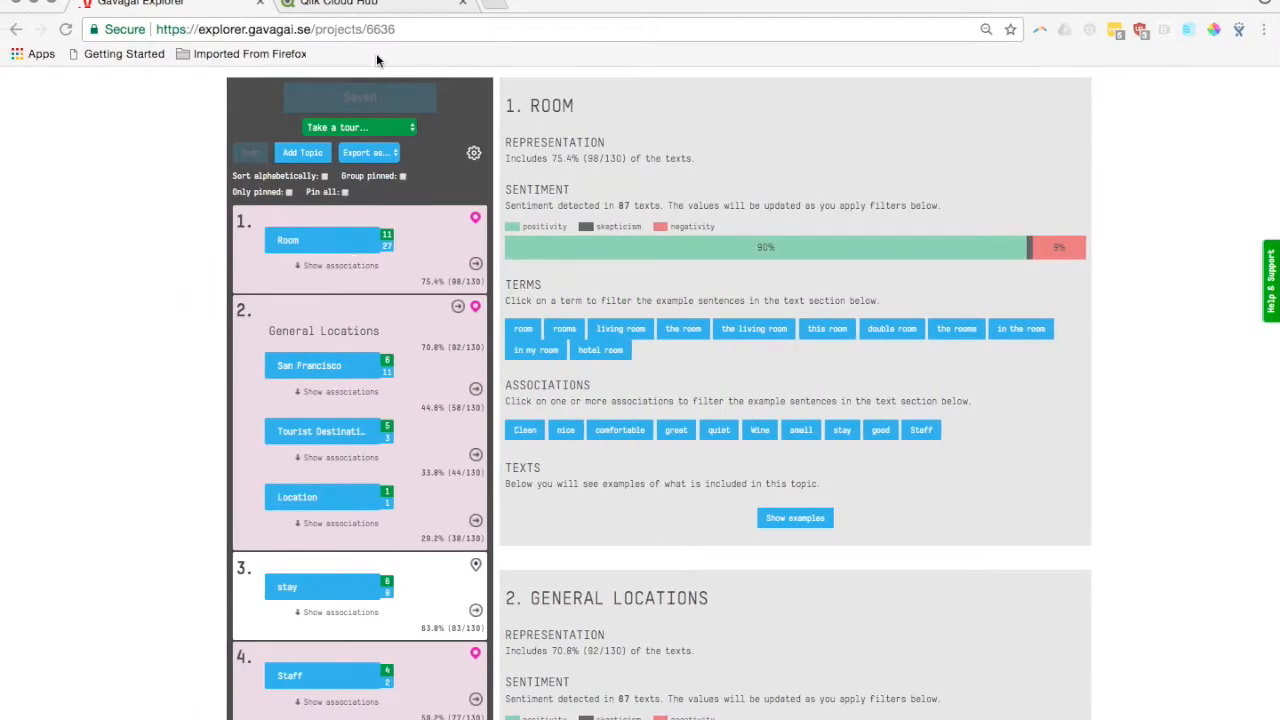
click(343, 6)
click(1100, 138)
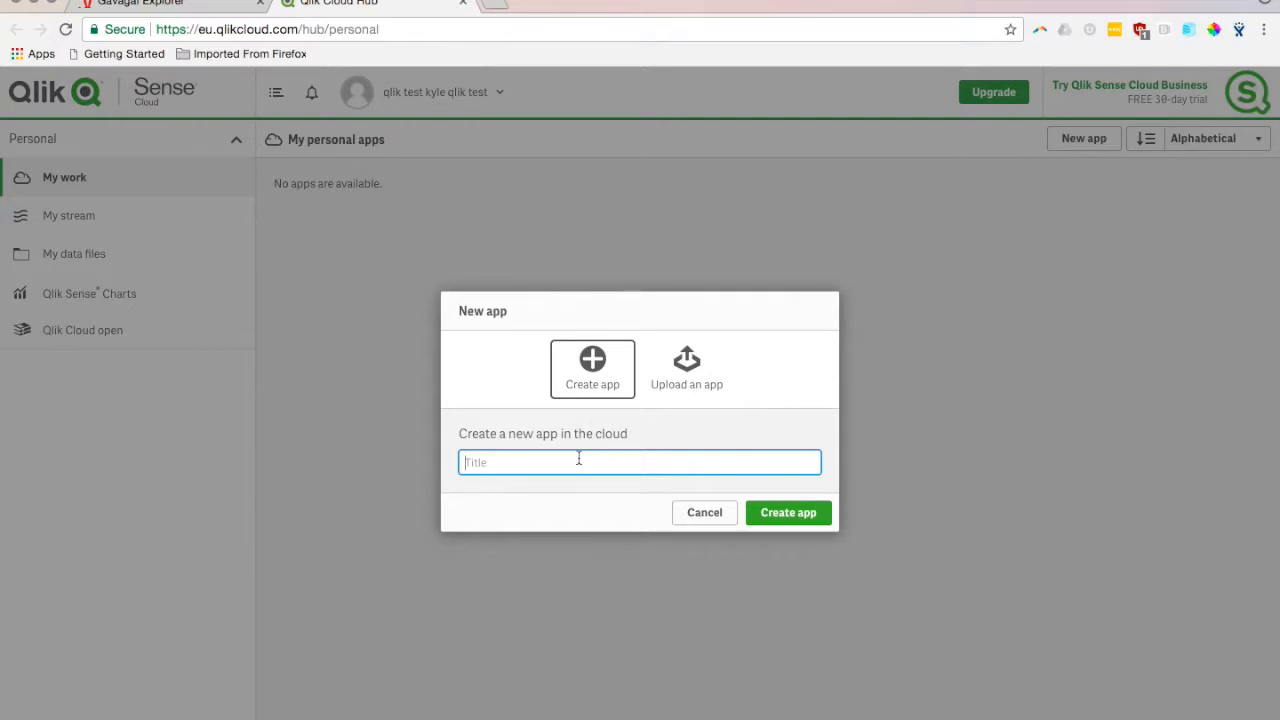
text(January Reviews)
click(792, 521)
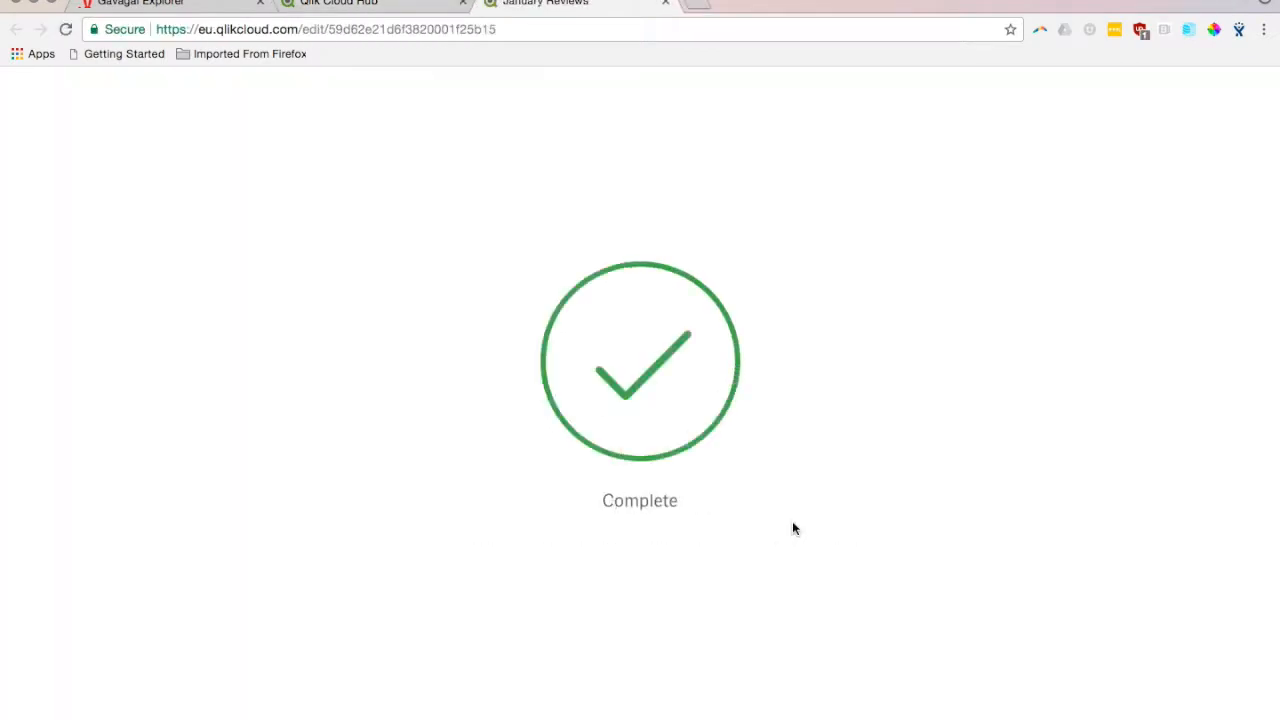
- Add the January_Reviews.xlsx spreadsheet to the new app as its data source
key(ctrl+Right)
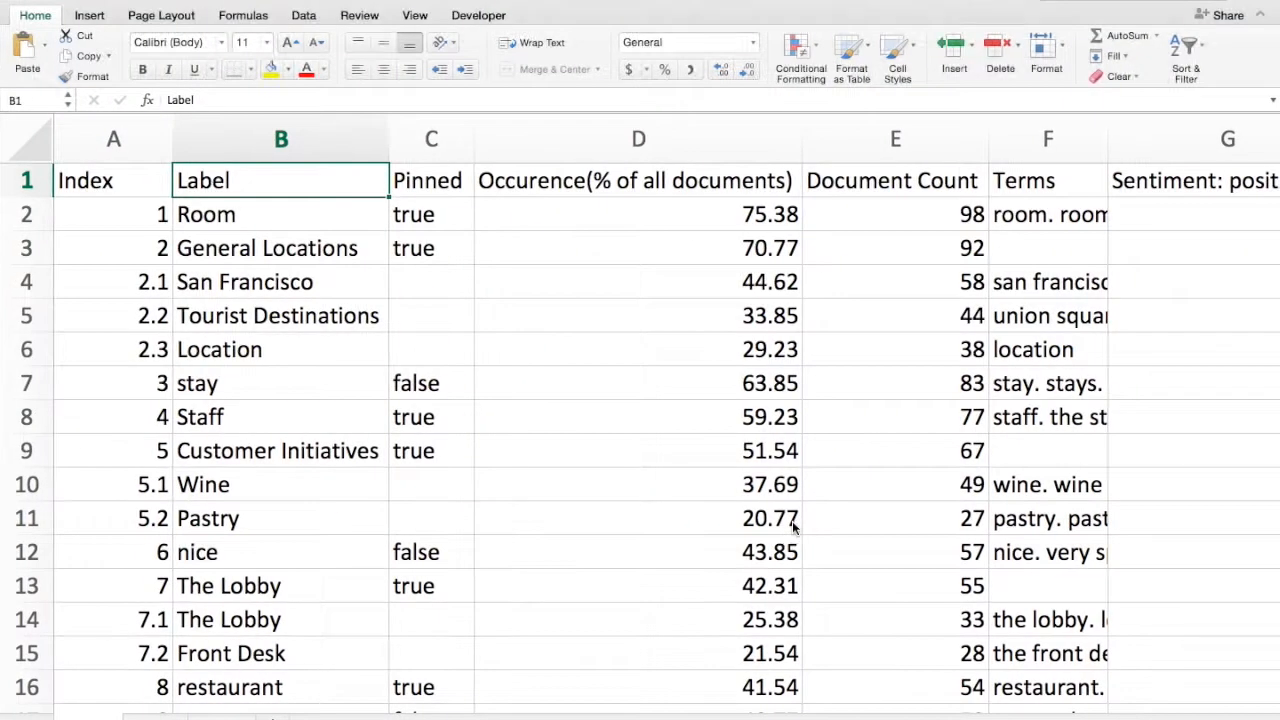
key(F11)
drag(578, 676, 711, 409)
key(F11)
key(ctrl+Left)
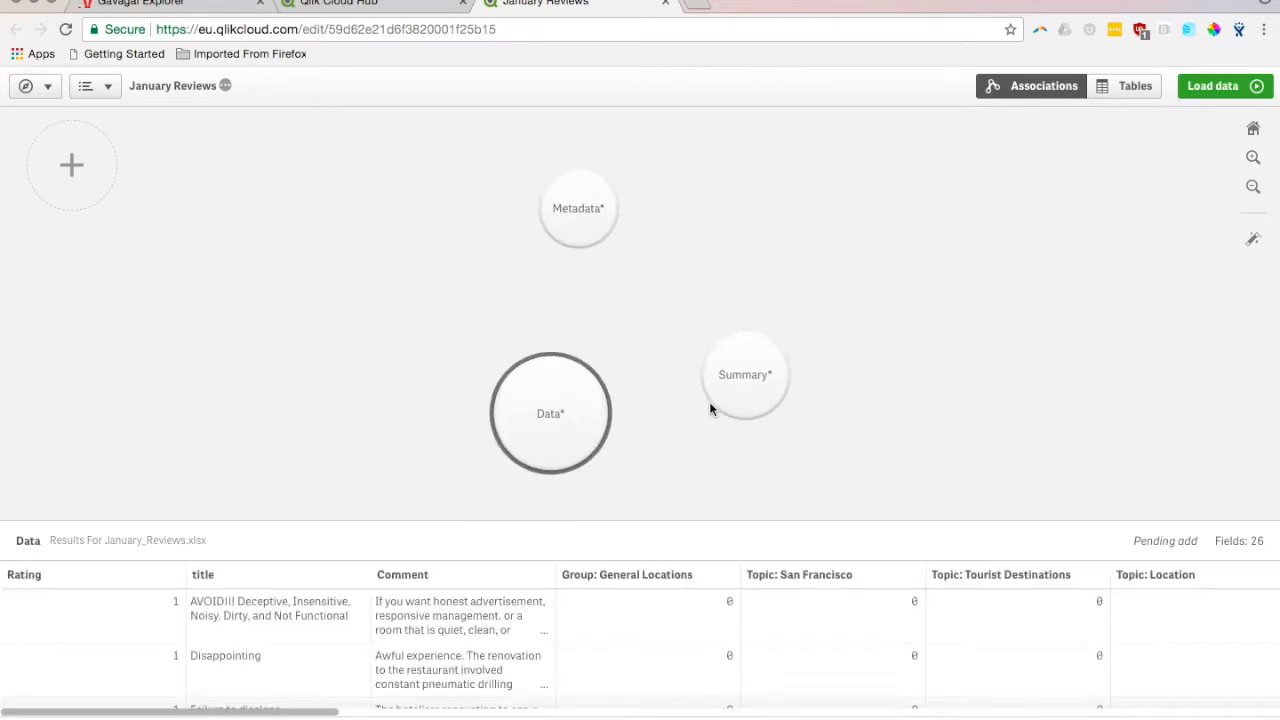
- Preview the Summary table, load the data into the app and open the generated sheet for editing
click(790, 378)
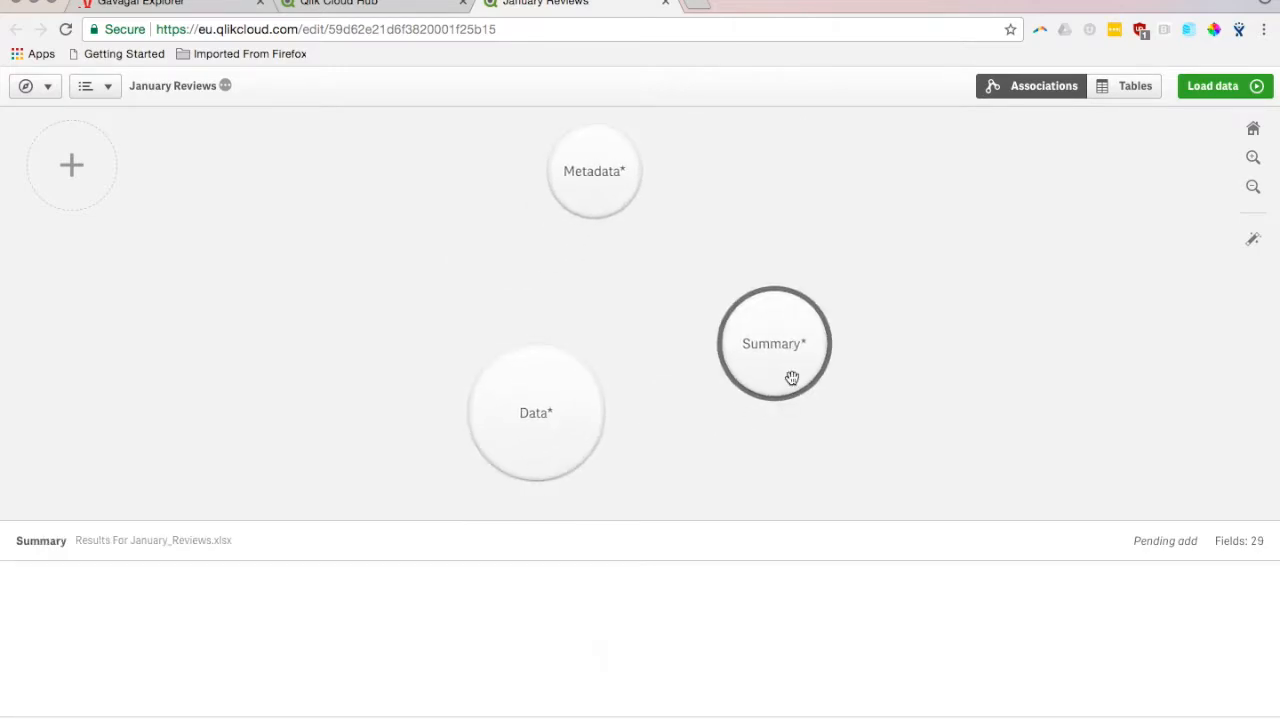
click(1220, 90)
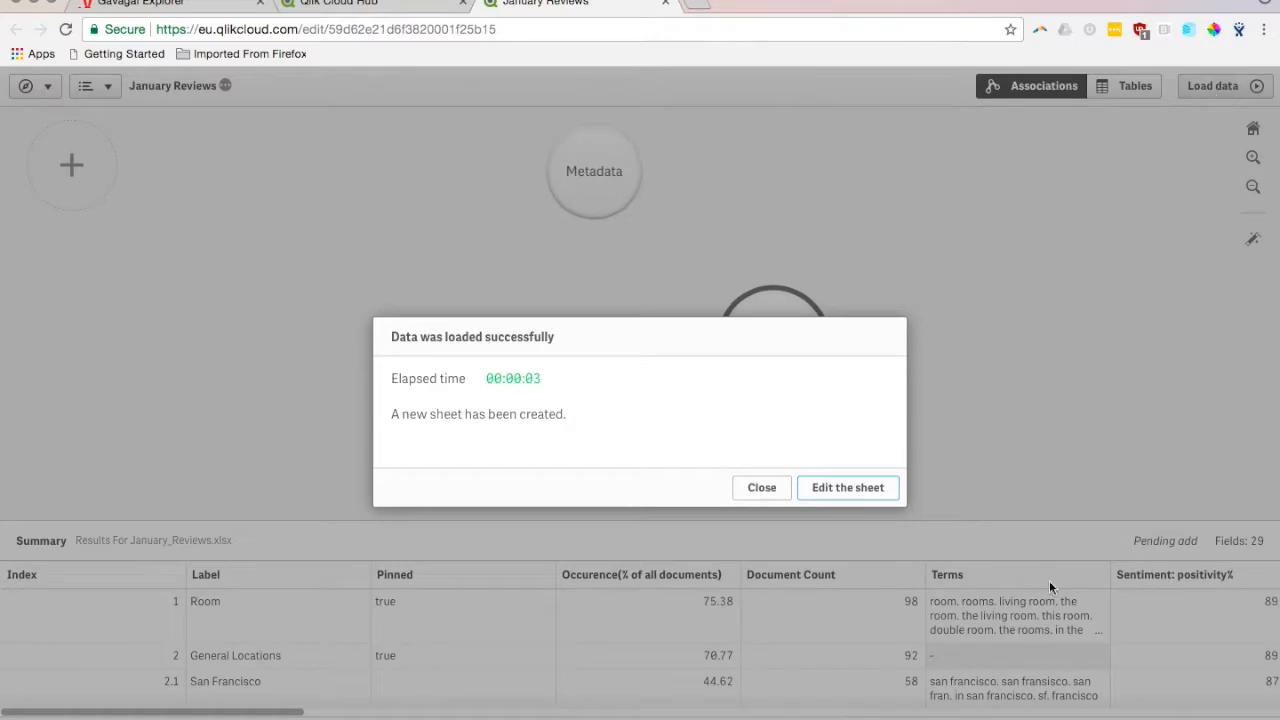
click(870, 494)
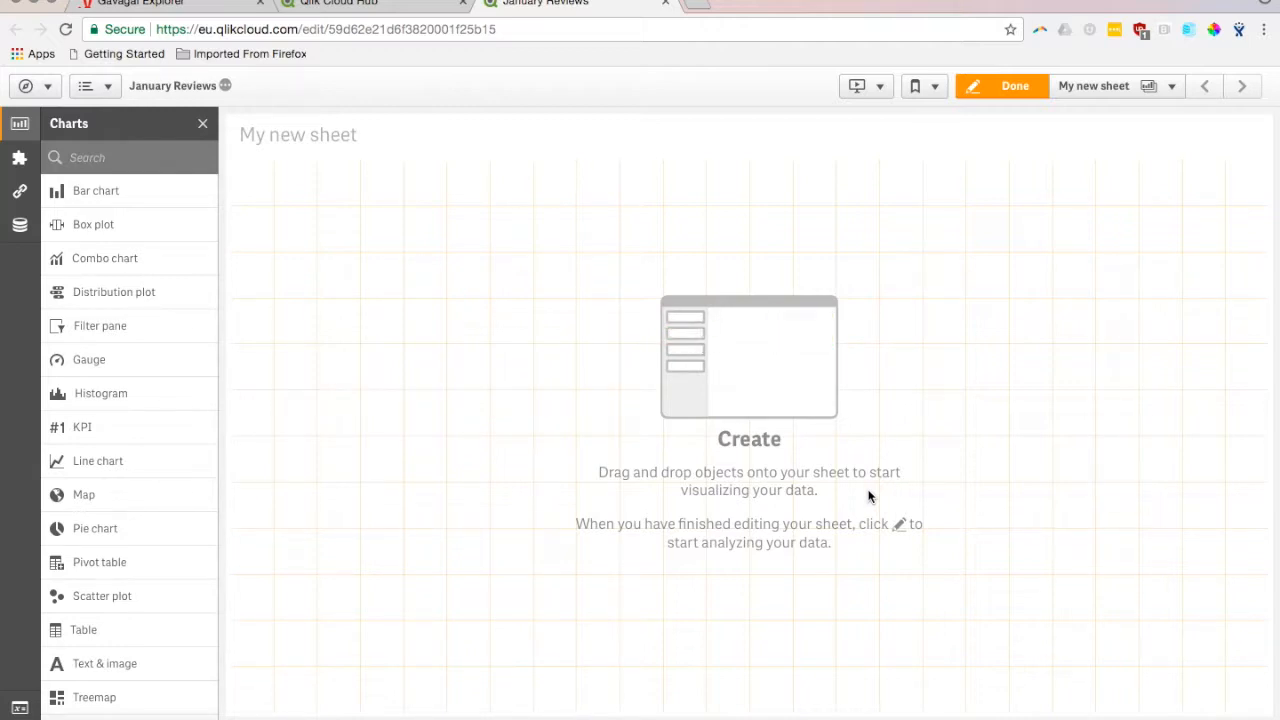
- Place a scatter plot on the sheet and set Label as its dimension
drag(107, 601, 517, 566)
click(645, 418)
text(lab)
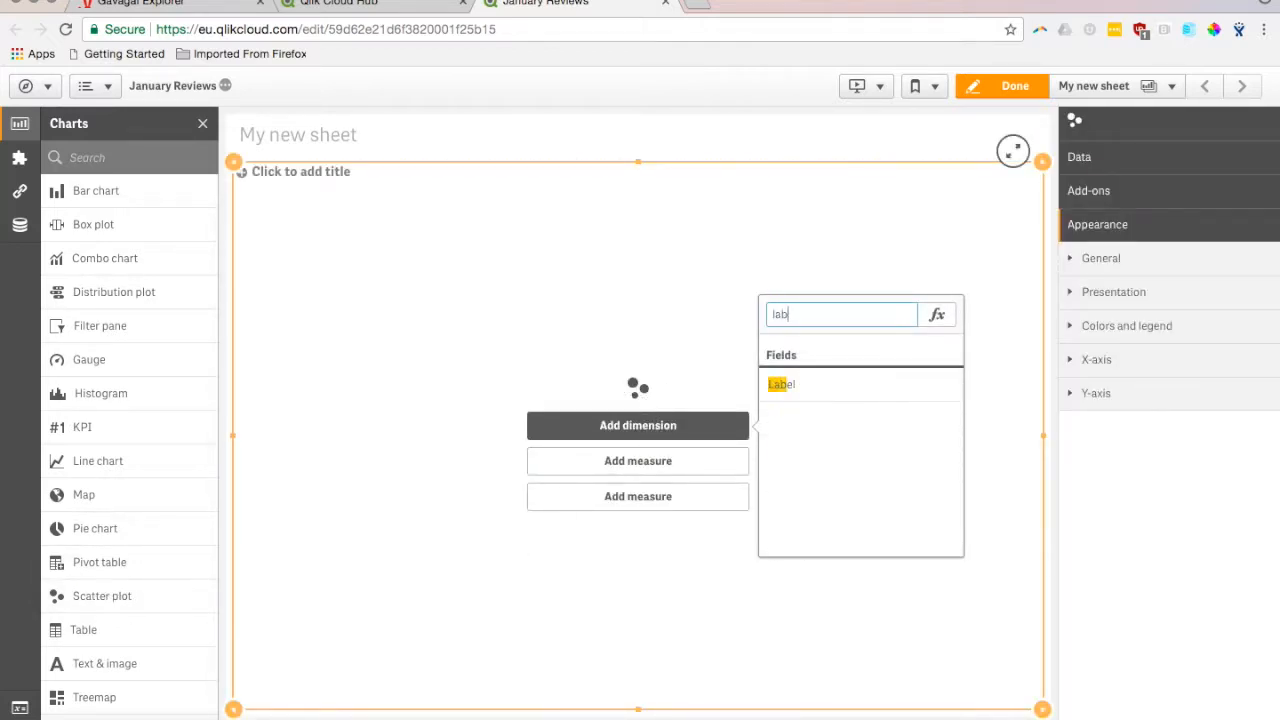
click(809, 386)
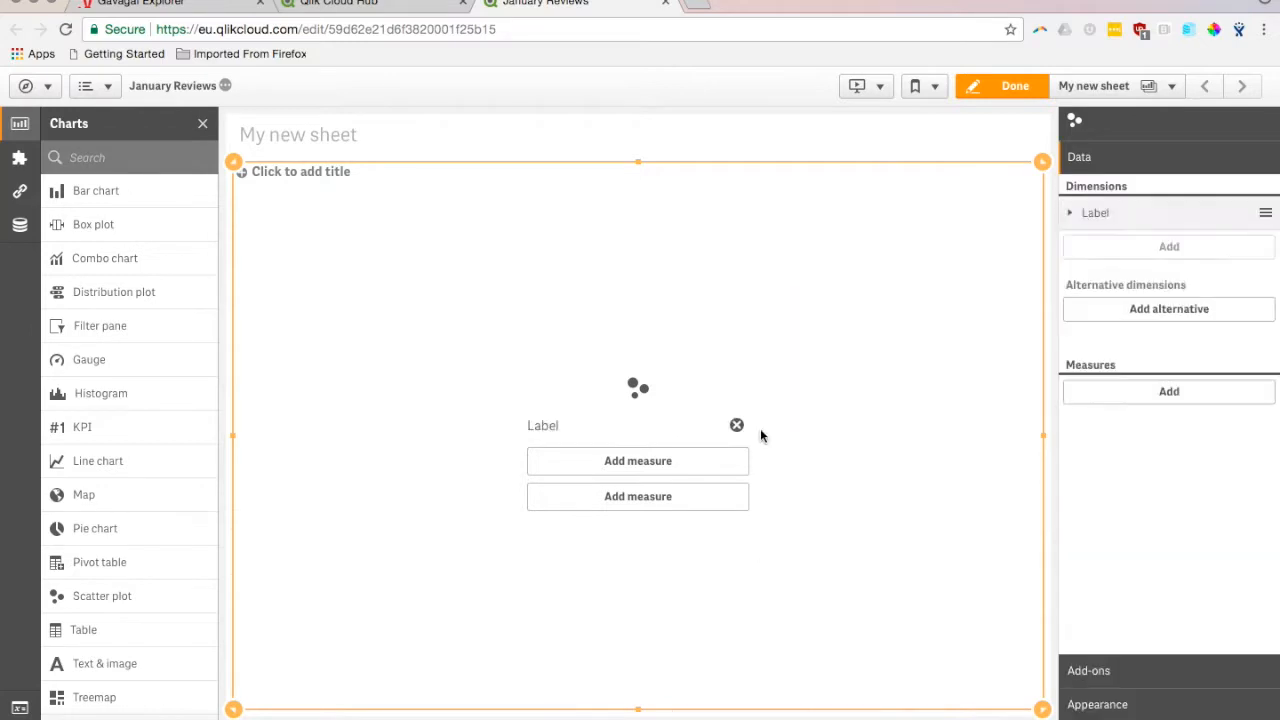
- Add the Min of Occurence(% of all documents) as the scatter plot's first measure
click(706, 464)
text(perc)
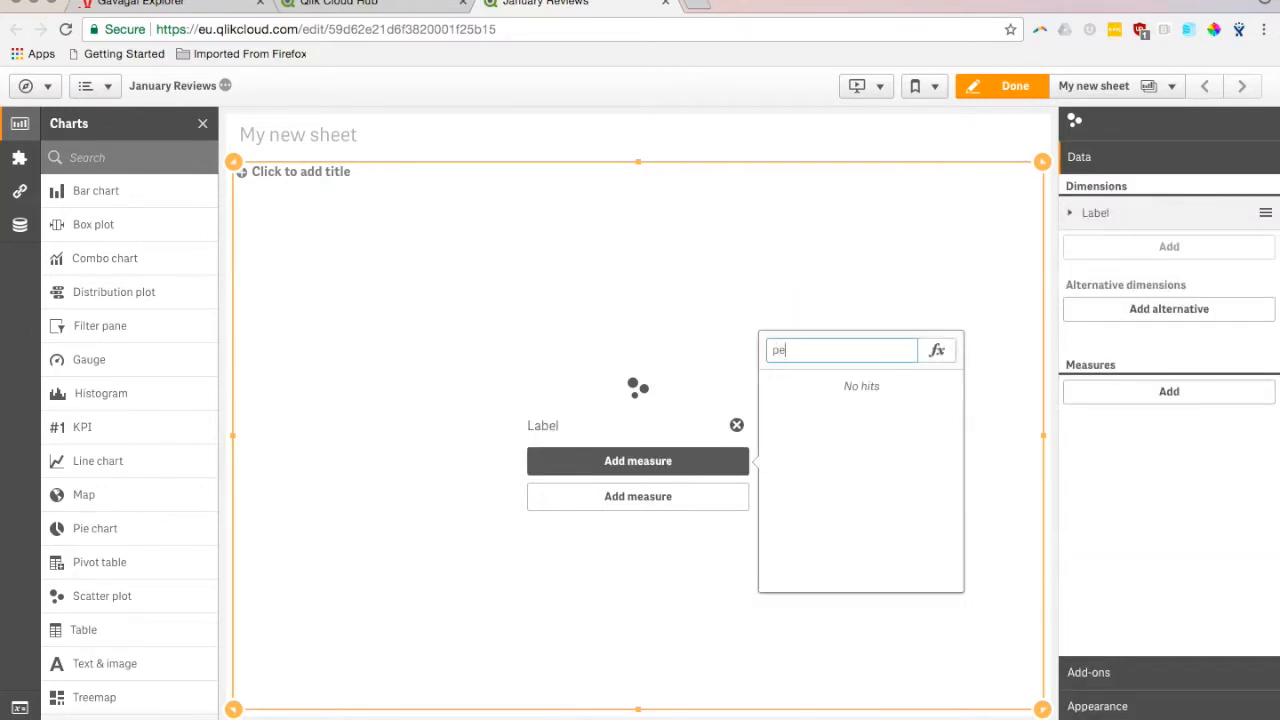
key(BackSpace)
key(BackSpace)
text(occu)
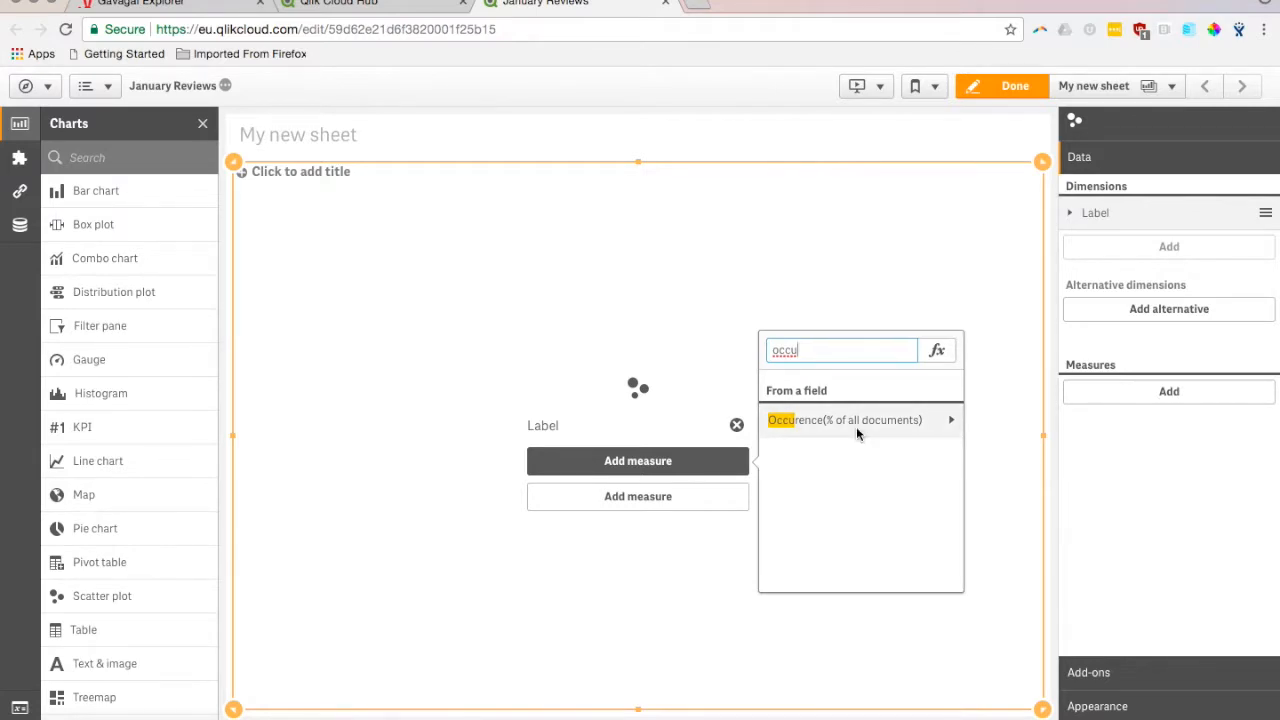
click(856, 428)
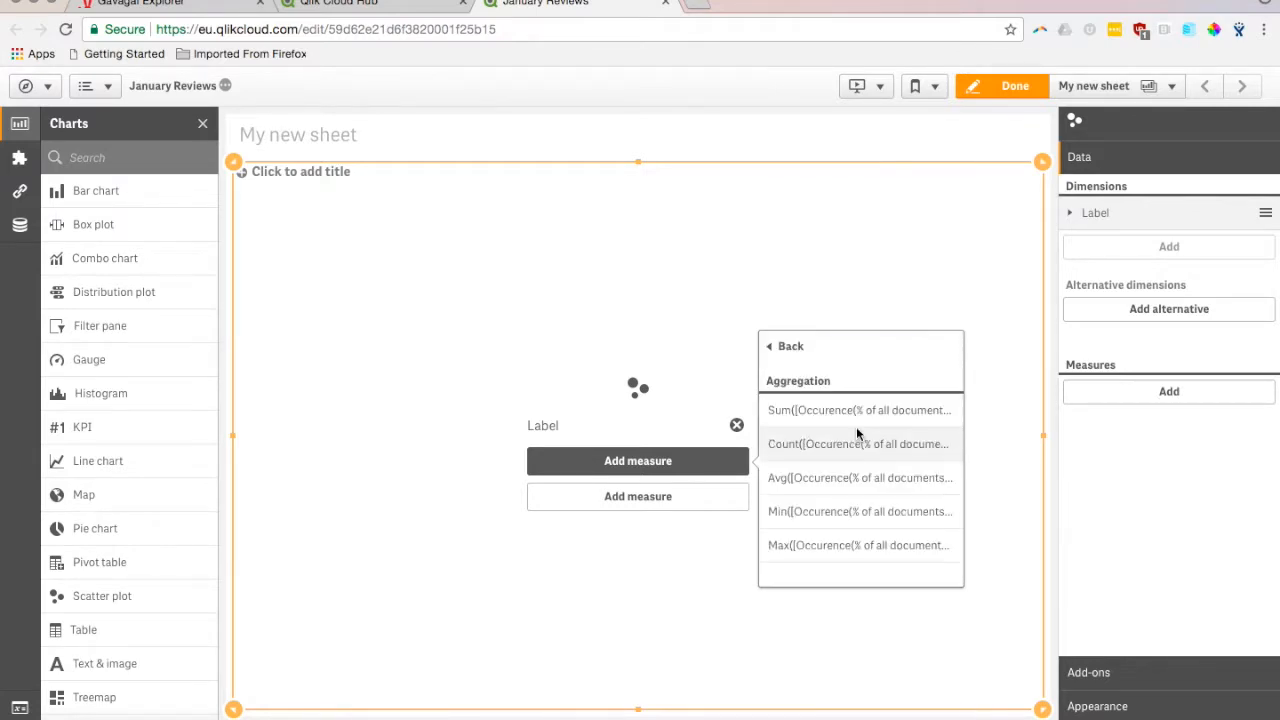
click(839, 519)
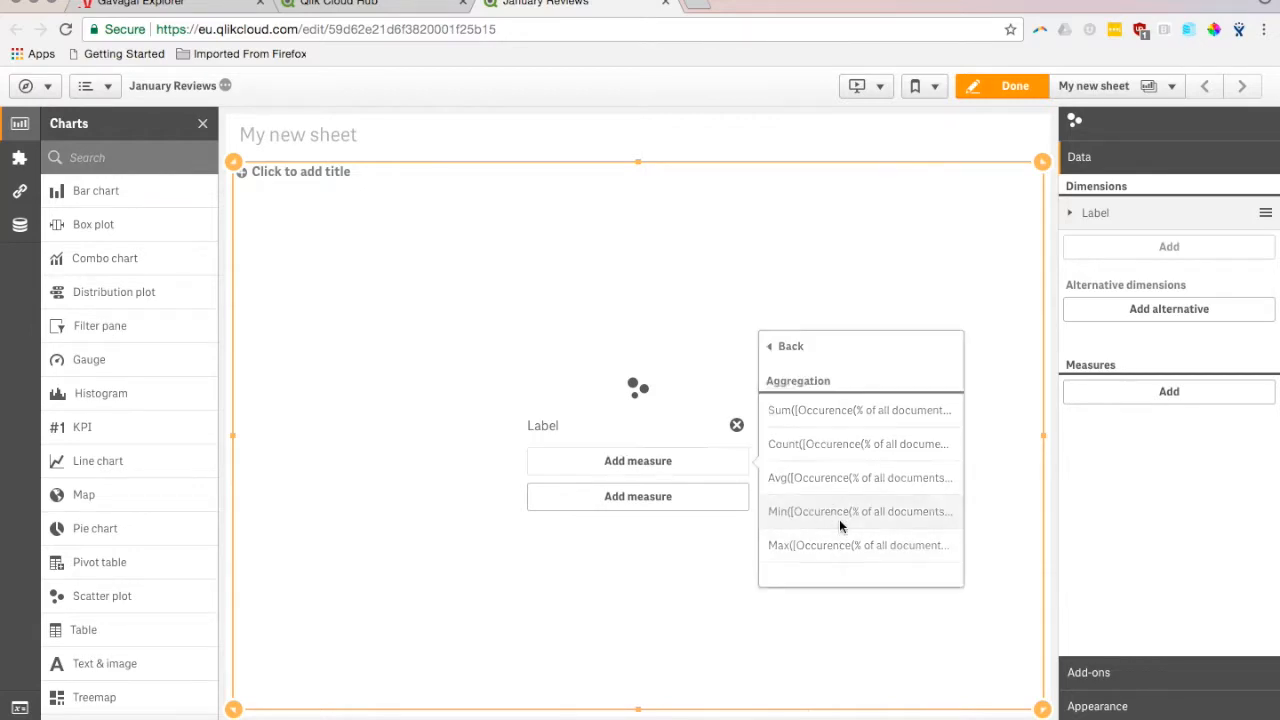
- Add the Min of Sentiment: positivity% as the scatter plot's second measure
click(700, 504)
text(posi)
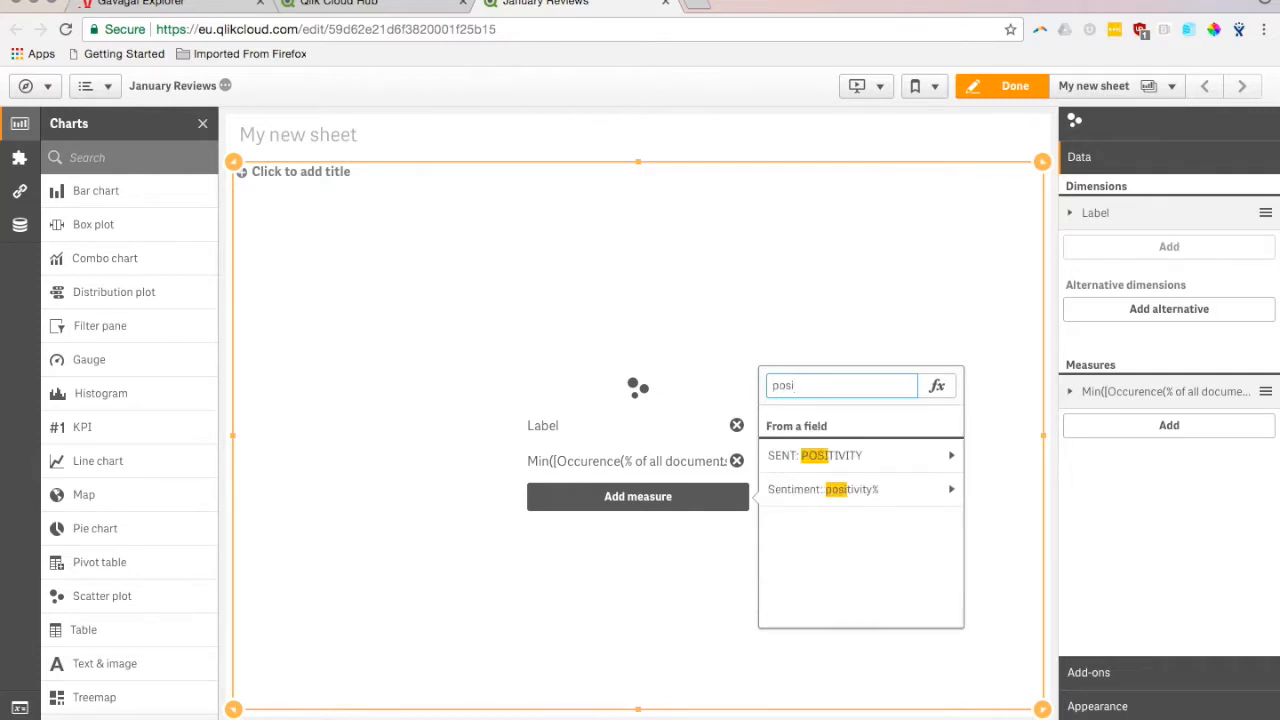
click(896, 489)
click(845, 547)
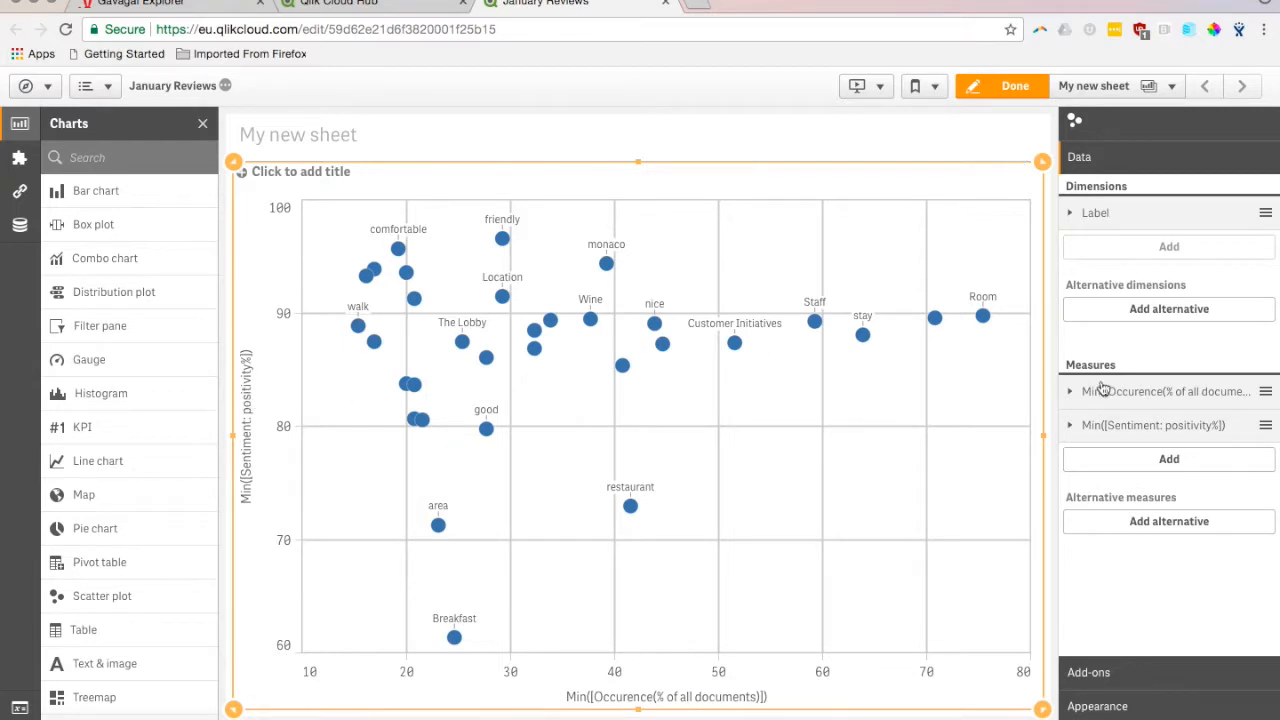
- Label the positivity measure "Positivity Score in Percentage"
click(1112, 426)
click(1141, 543)
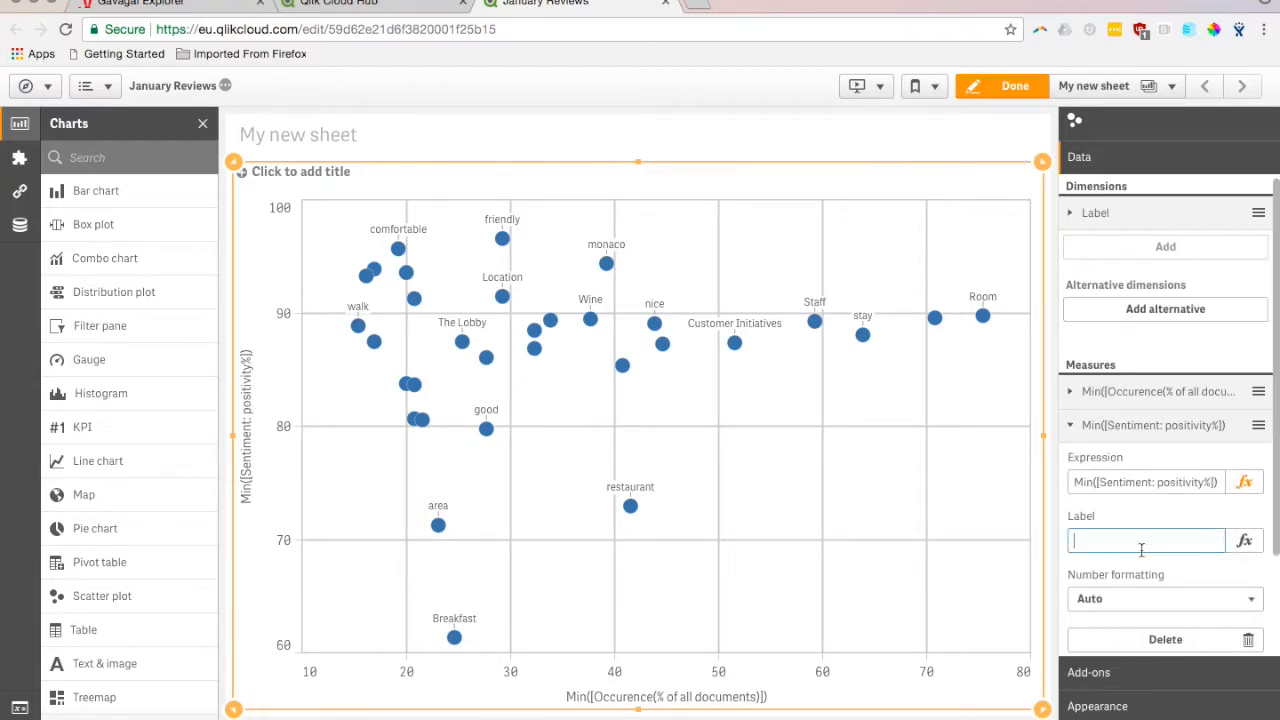
text(Positivity Score in Percentage)
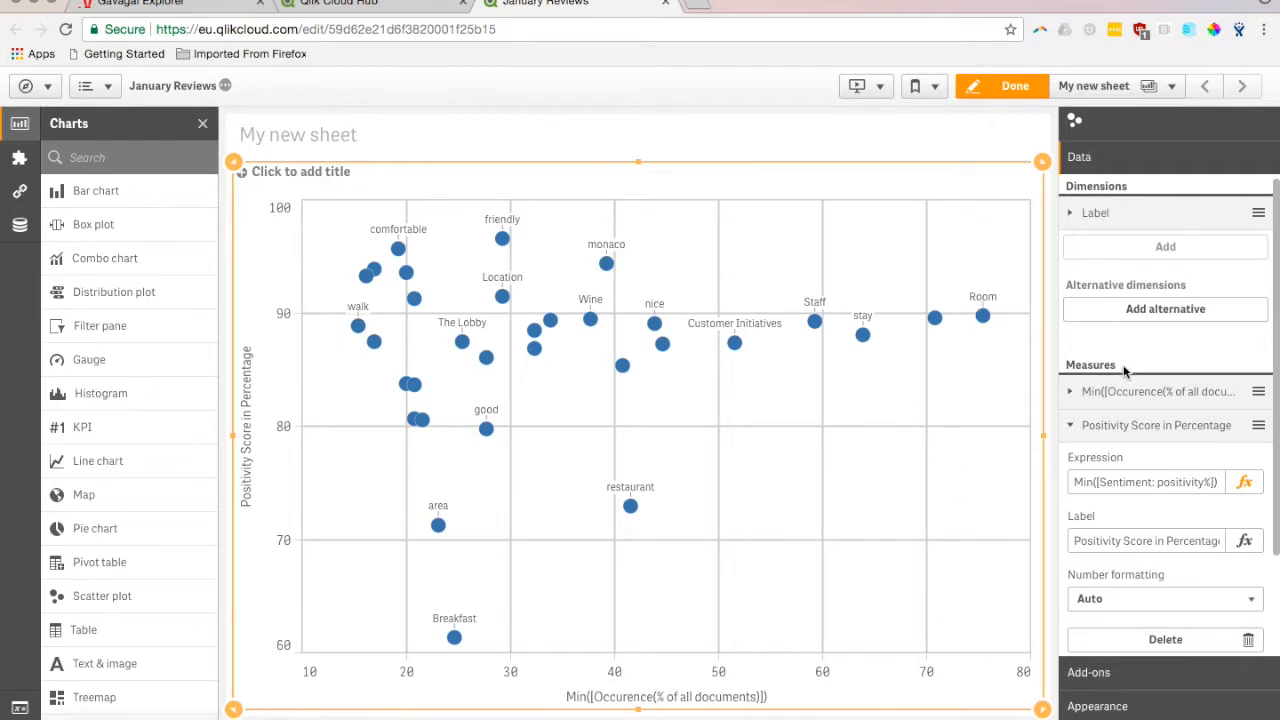
- Label the occurrence measure "Prevelence in Percentage"
click(1113, 412)
click(1128, 508)
text(Preve)
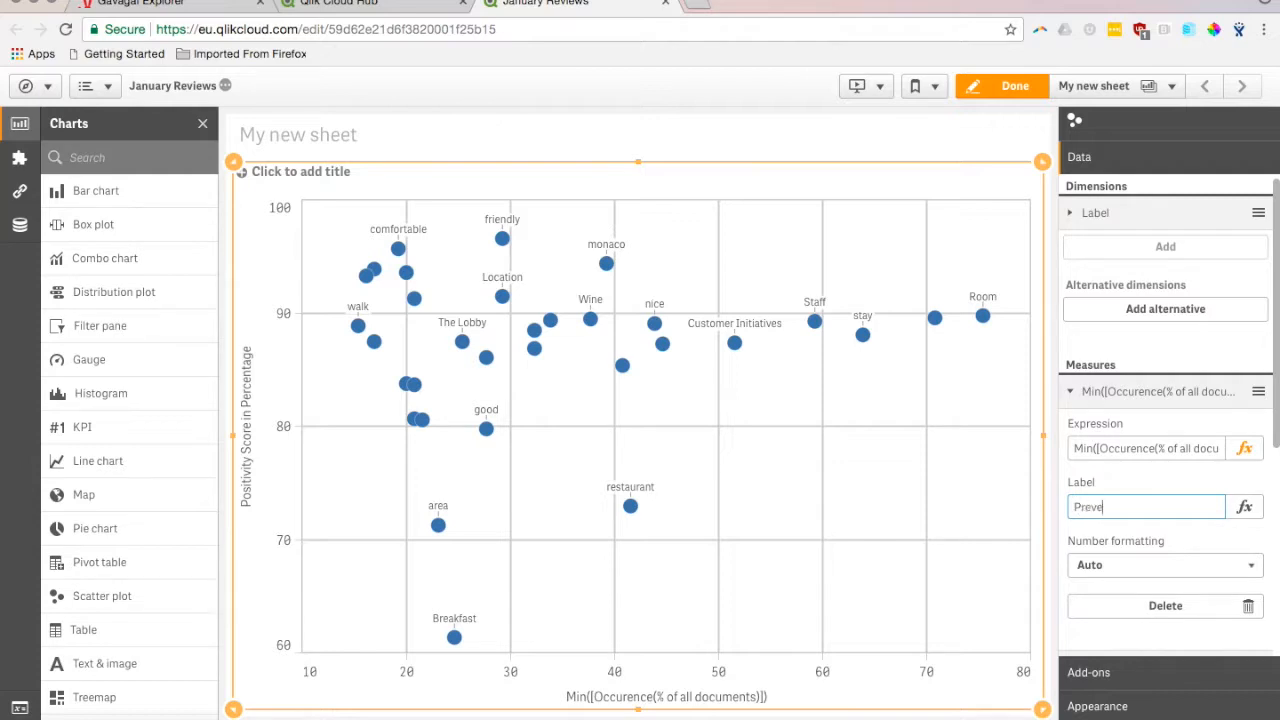
text(lence Sn Percentage)
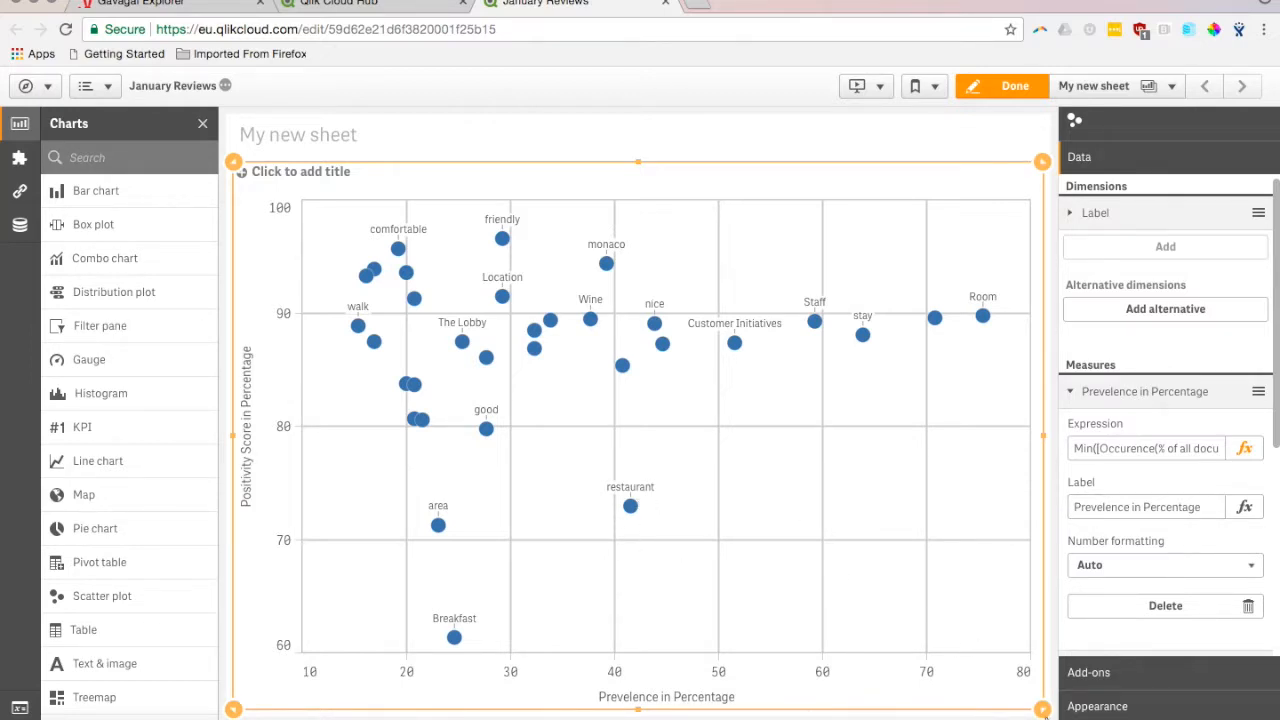
- Shrink the scatter plot's height and place a table beneath it with Label as its dimension
drag(1041, 707, 1033, 612)
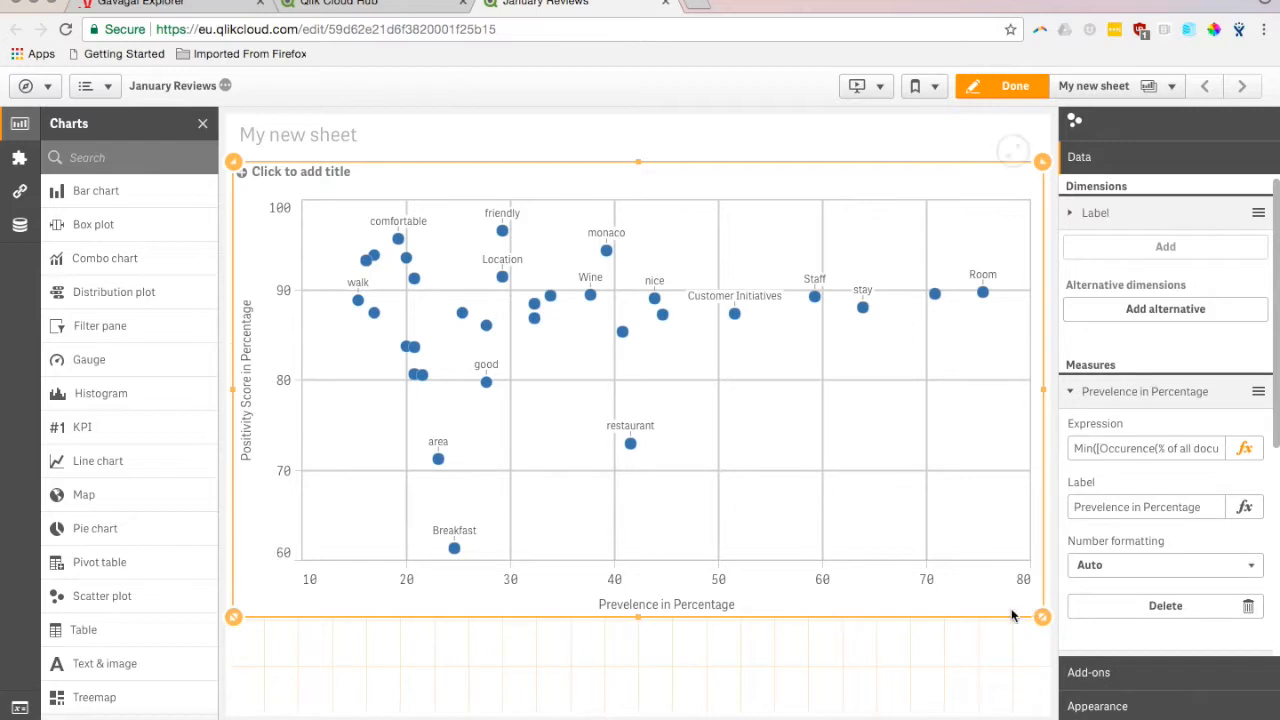
click(367, 662)
drag(120, 630, 605, 662)
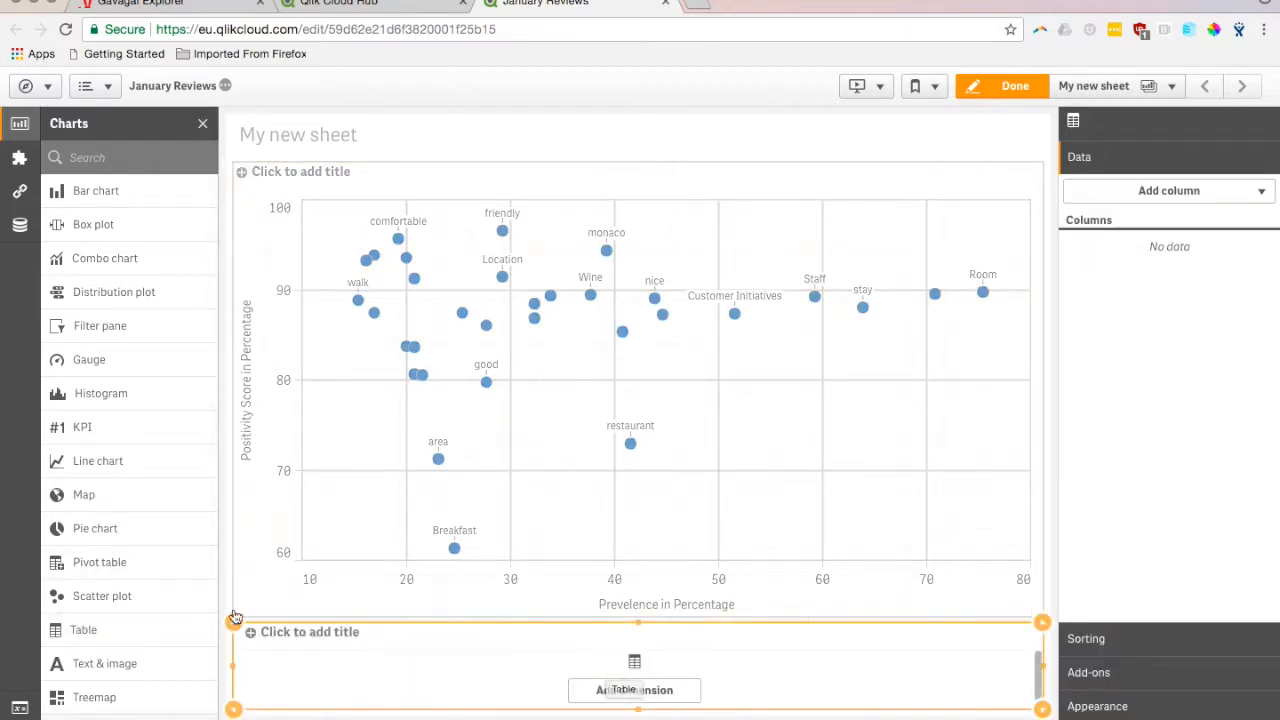
click(632, 689)
text(abel)
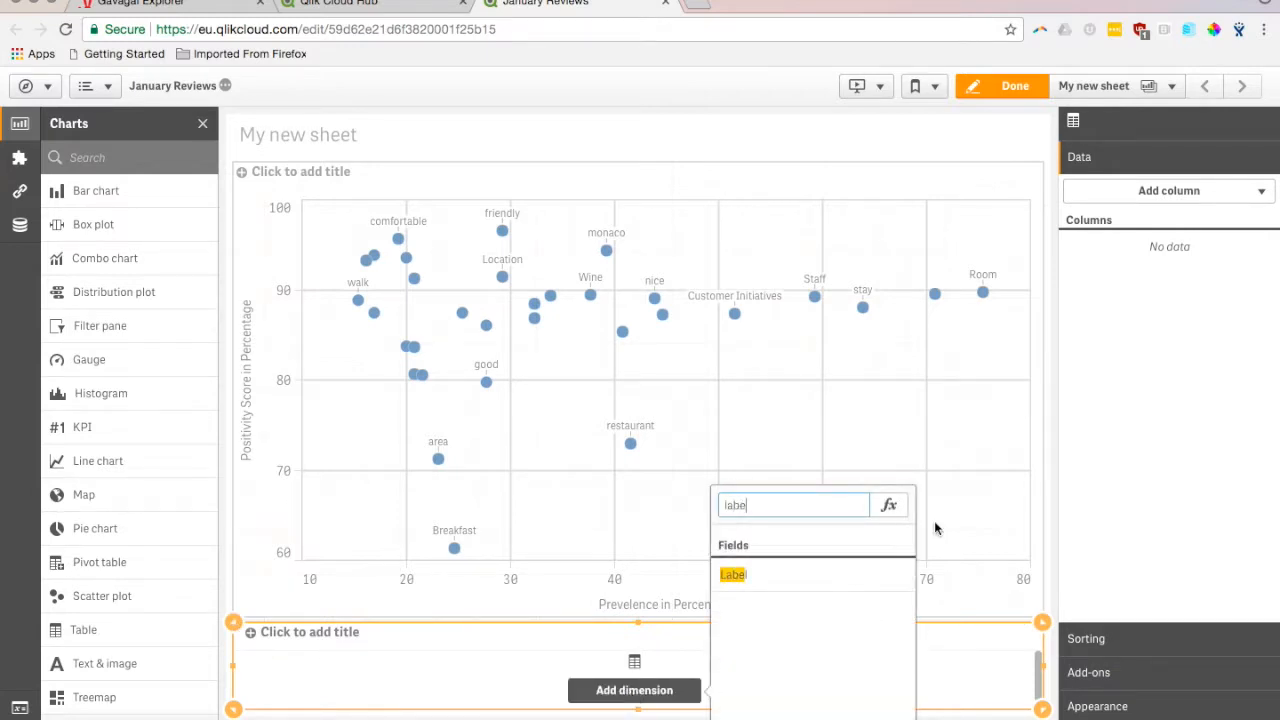
click(758, 575)
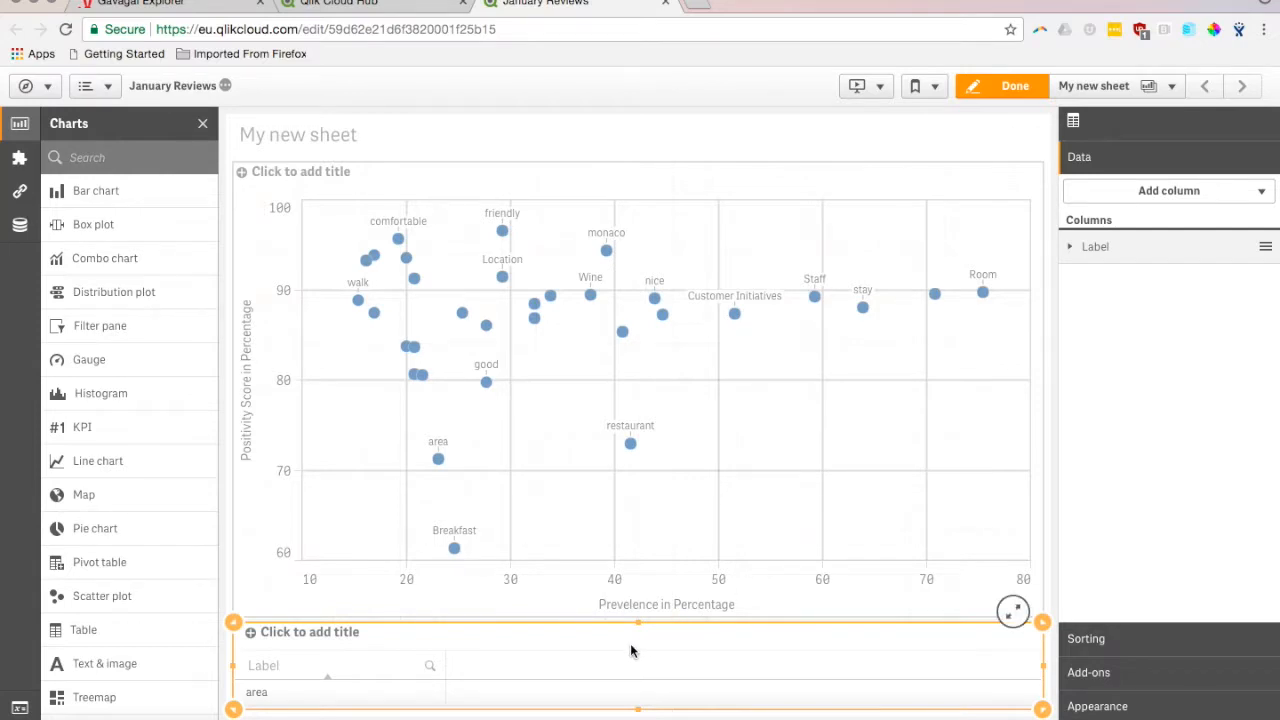
- Add Association1, Association2 and Association3 as dimension columns of the table
click(1170, 193)
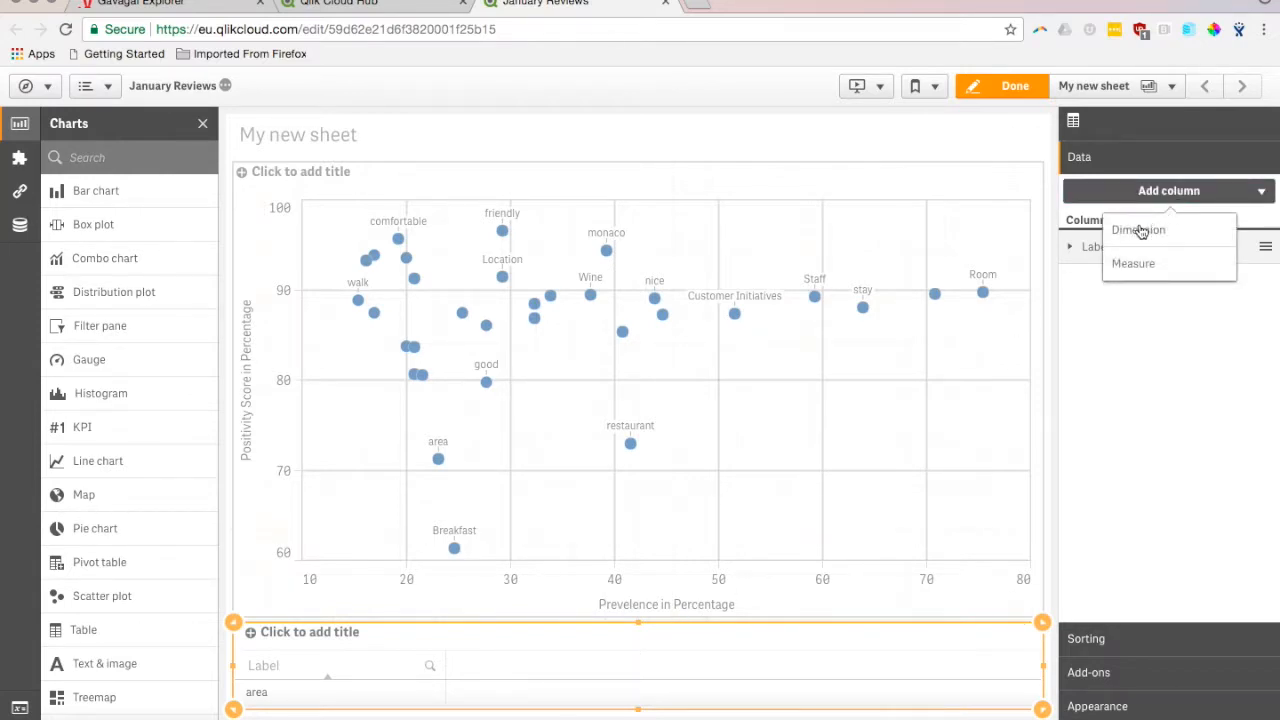
click(1141, 231)
text(1)
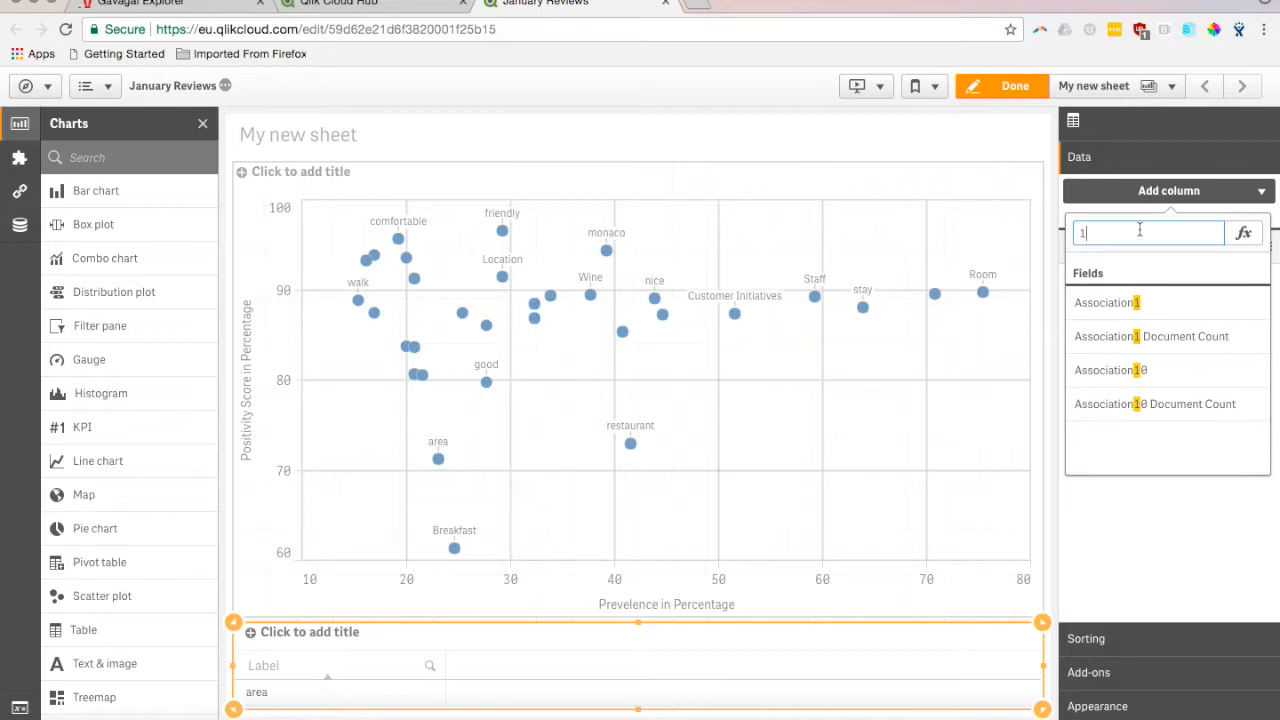
click(1128, 316)
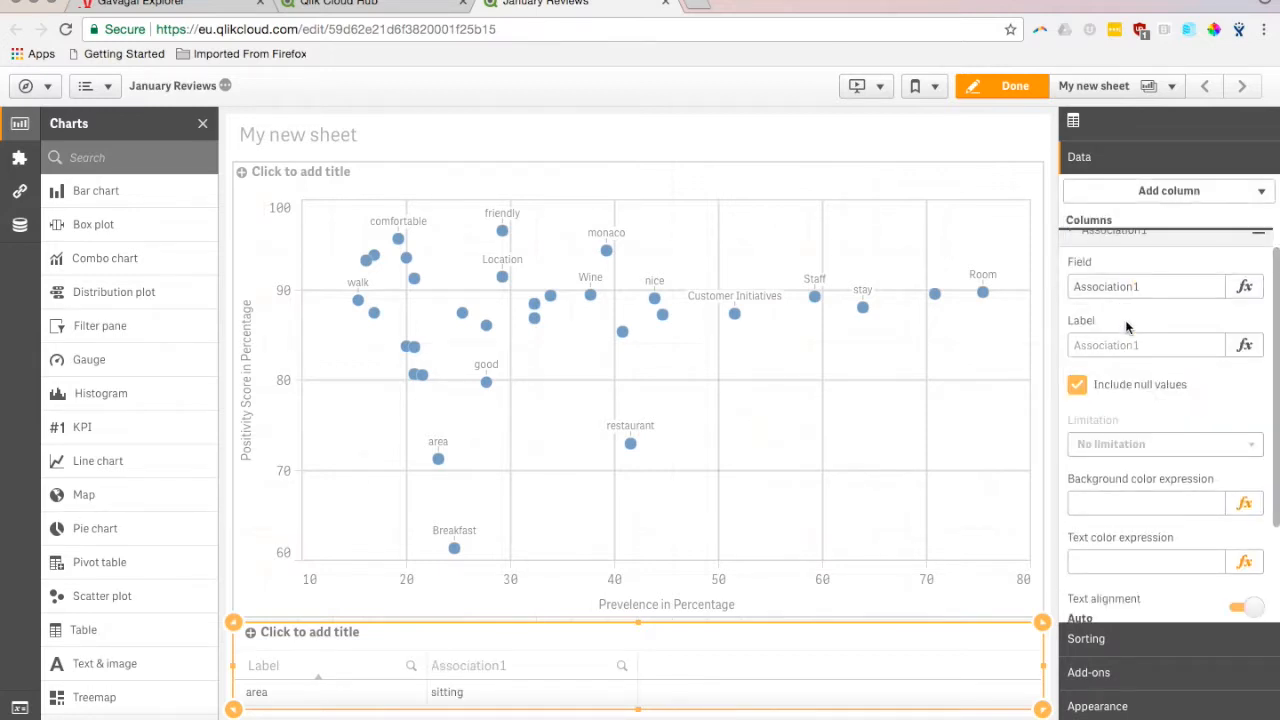
click(1182, 197)
click(1158, 231)
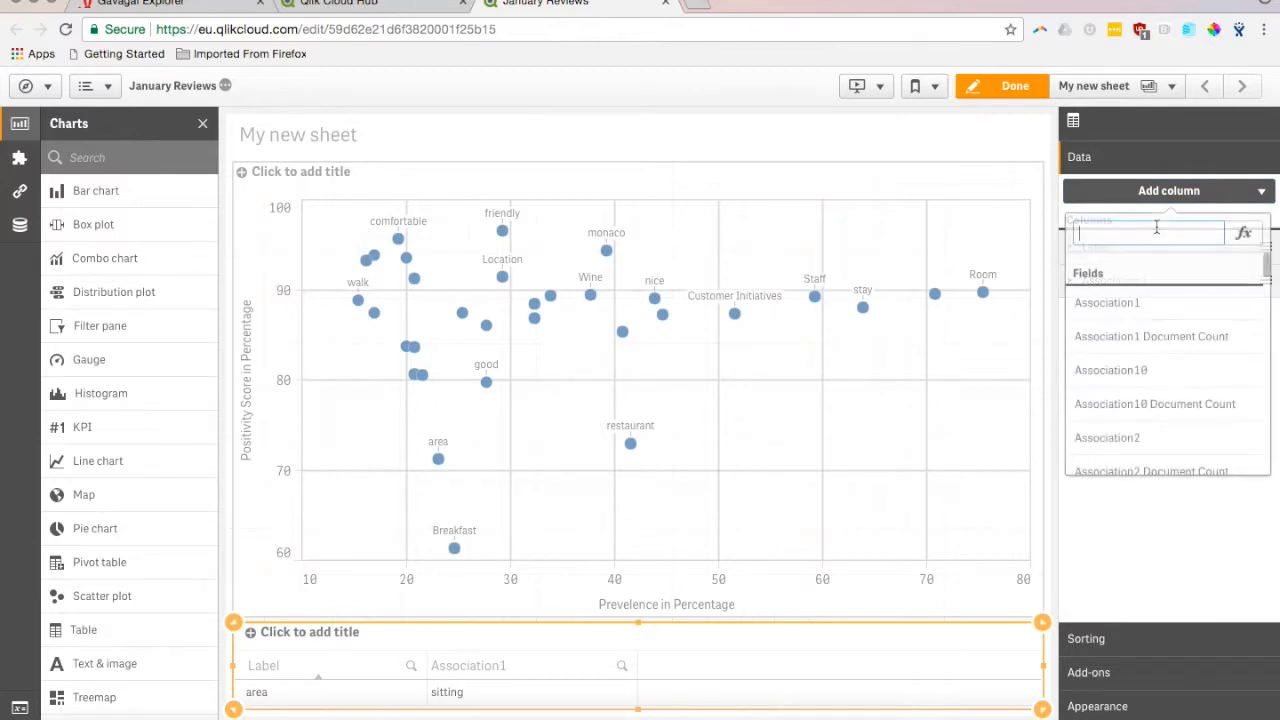
text(2)
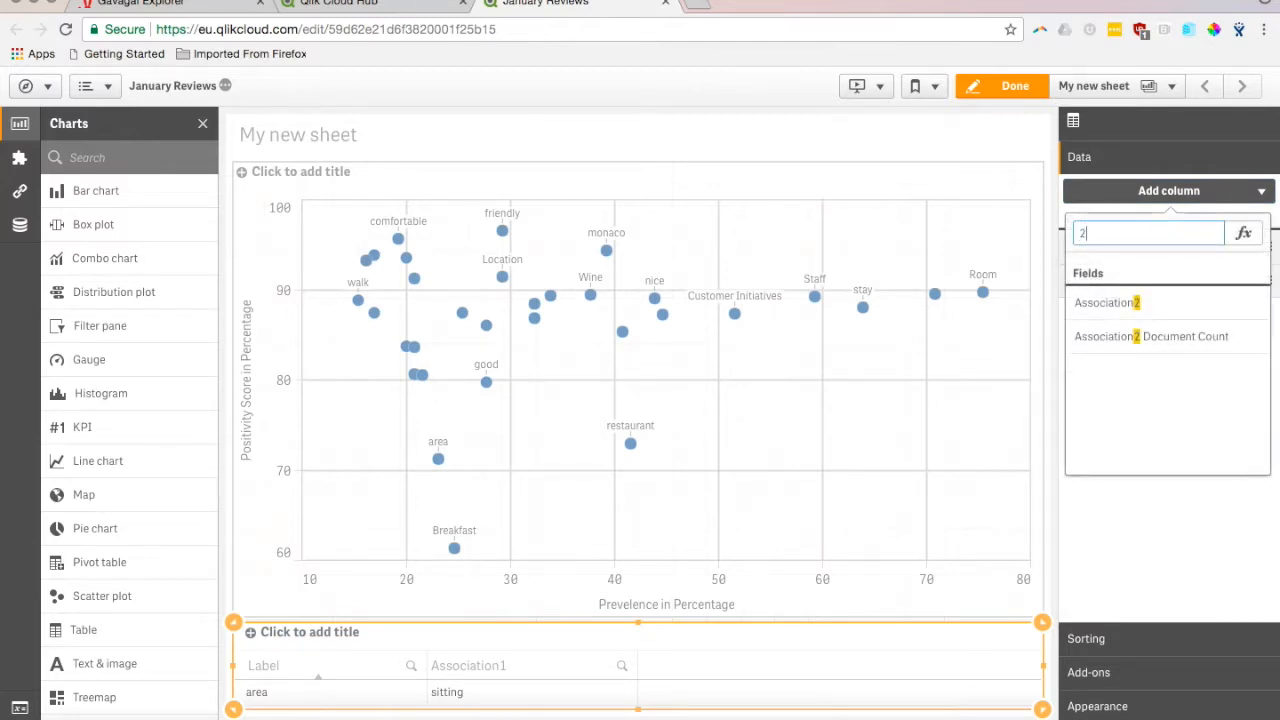
click(1128, 302)
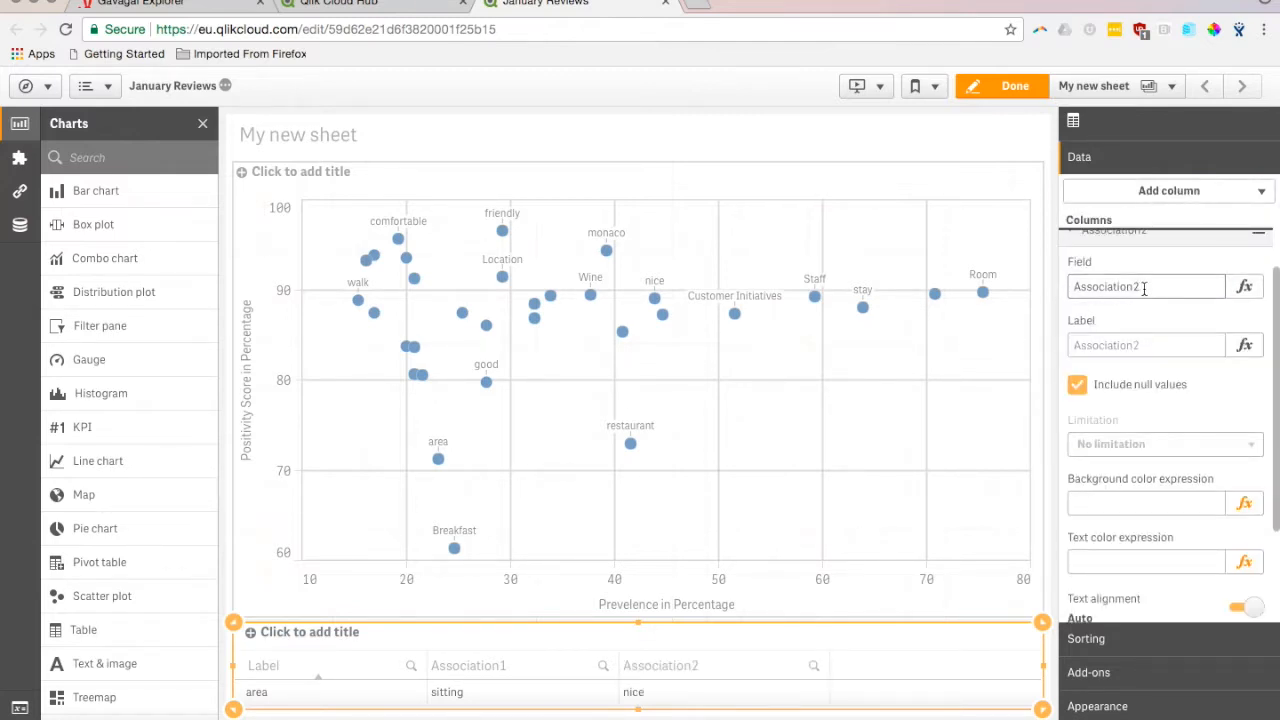
click(1149, 196)
click(1144, 232)
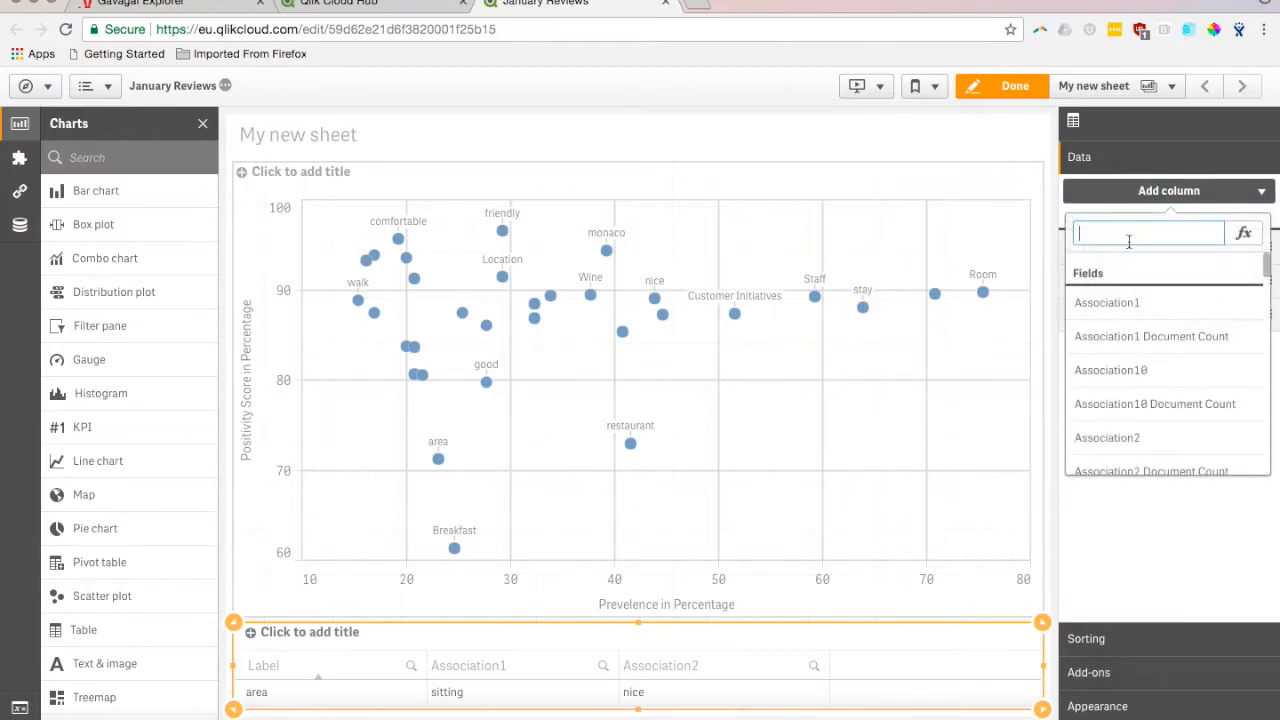
text(3)
click(1110, 302)
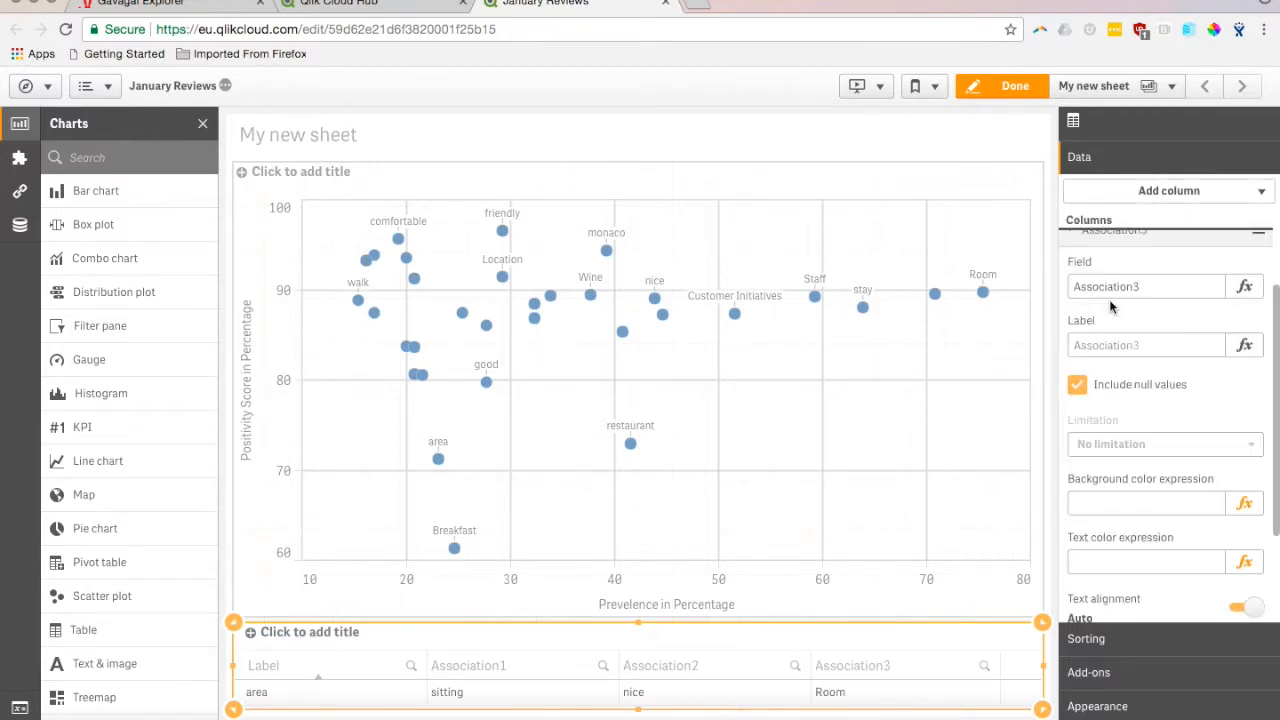
- Finish editing the sheet and select the restaurant point in the scatter plot
click(1013, 87)
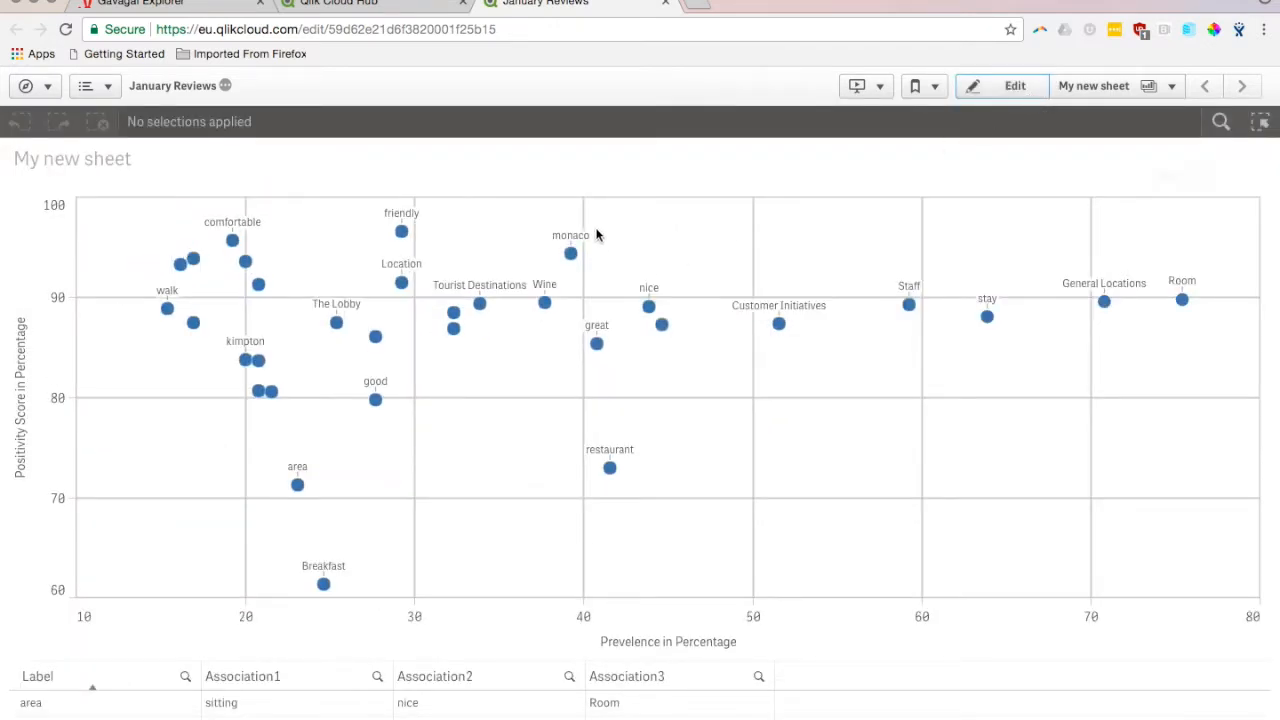
click(610, 467)
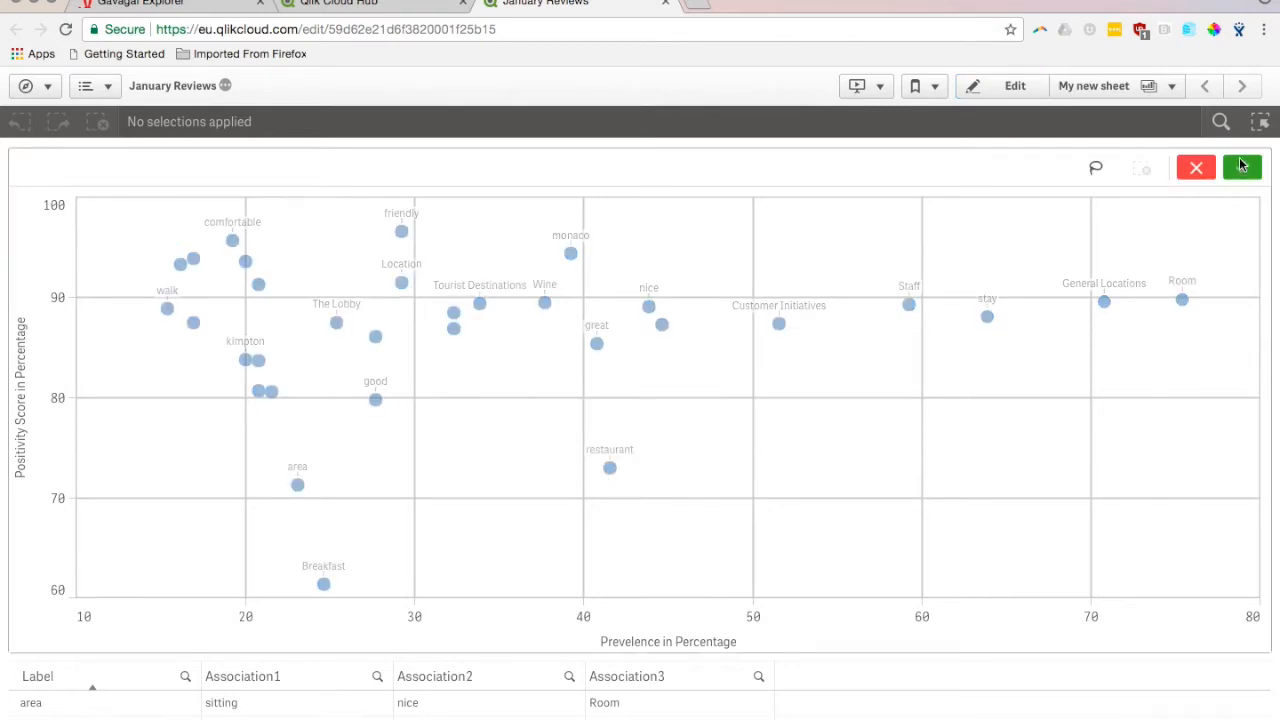
click(609, 468)
click(1242, 171)
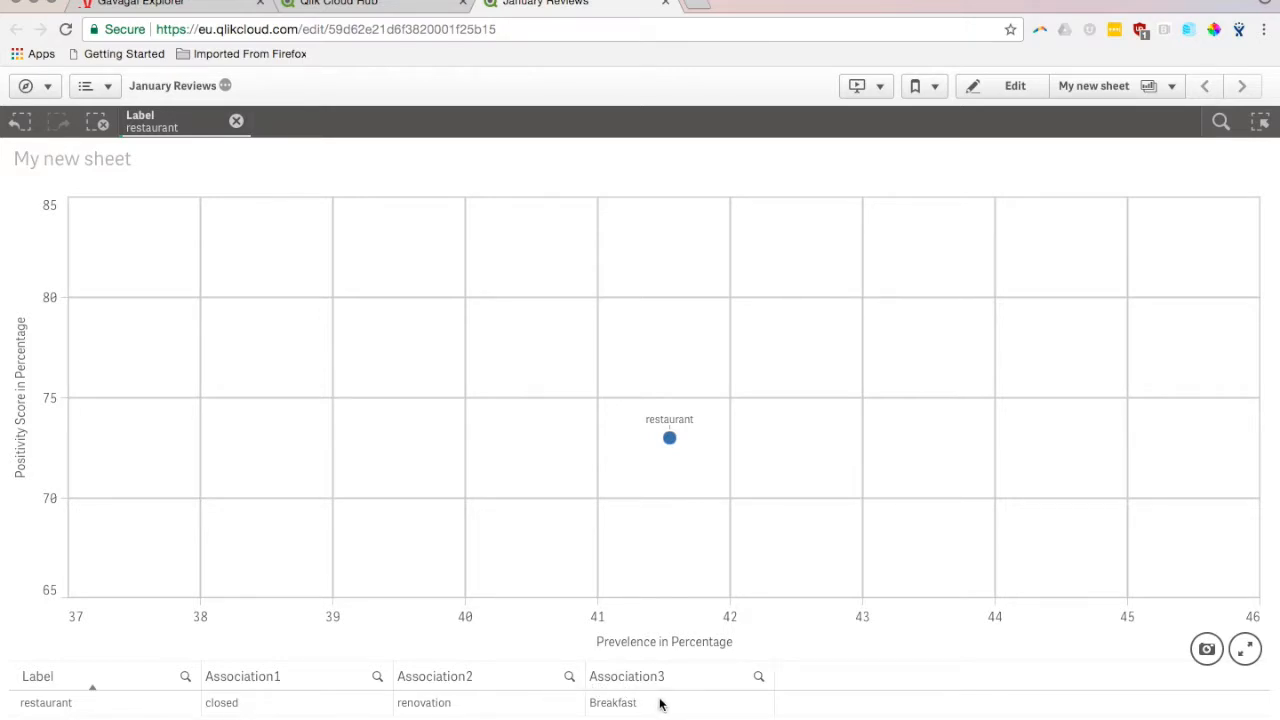
- Clear the selection and select the Breakfast point instead to filter the table
click(237, 121)
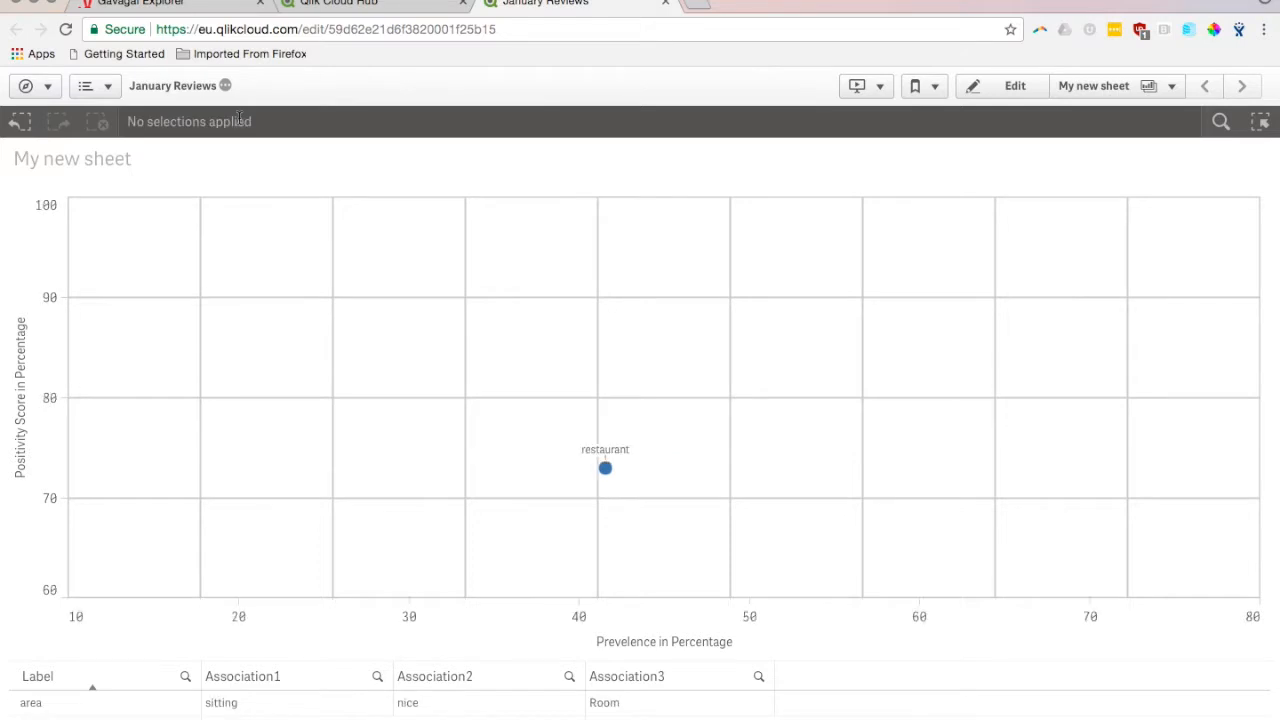
click(322, 585)
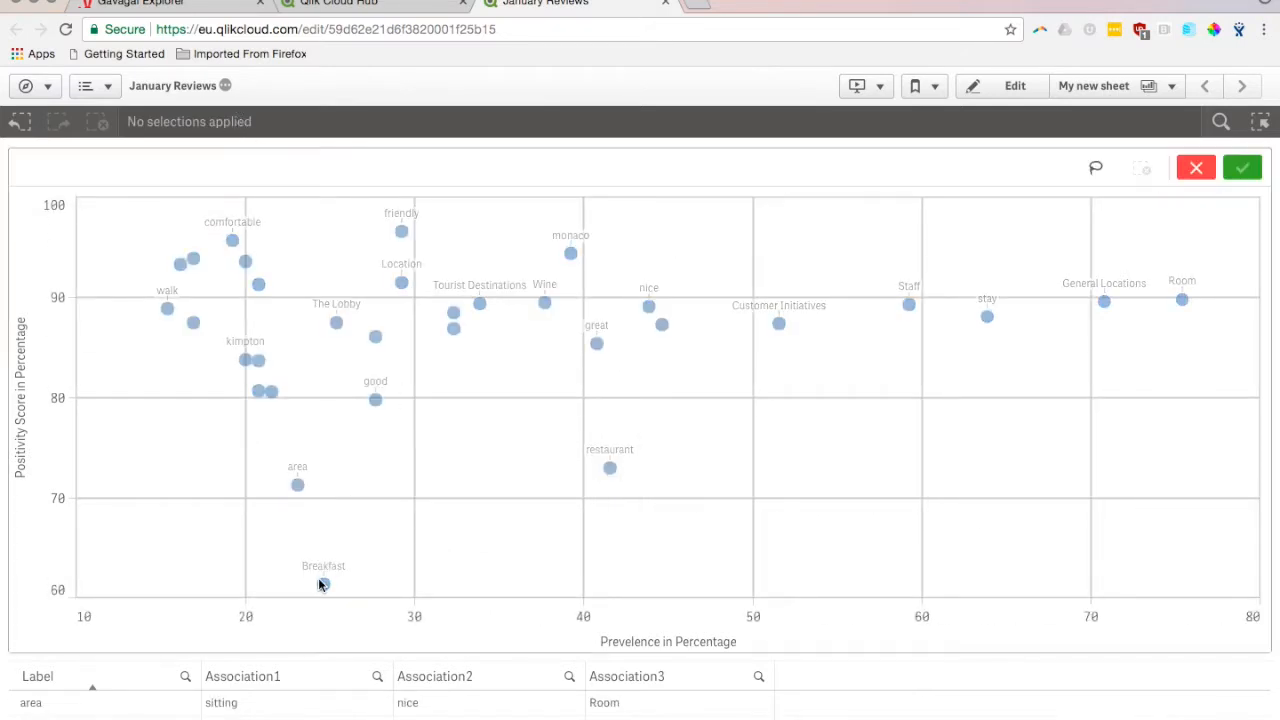
click(325, 585)
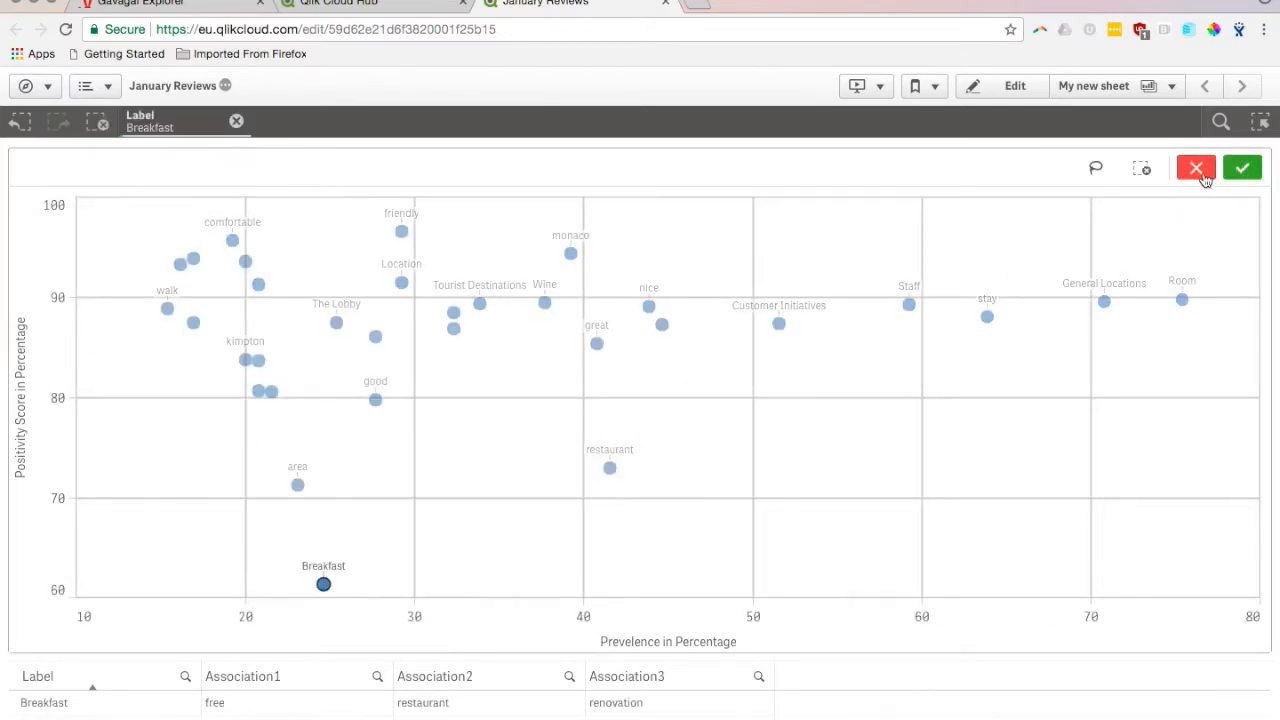
click(1242, 168)
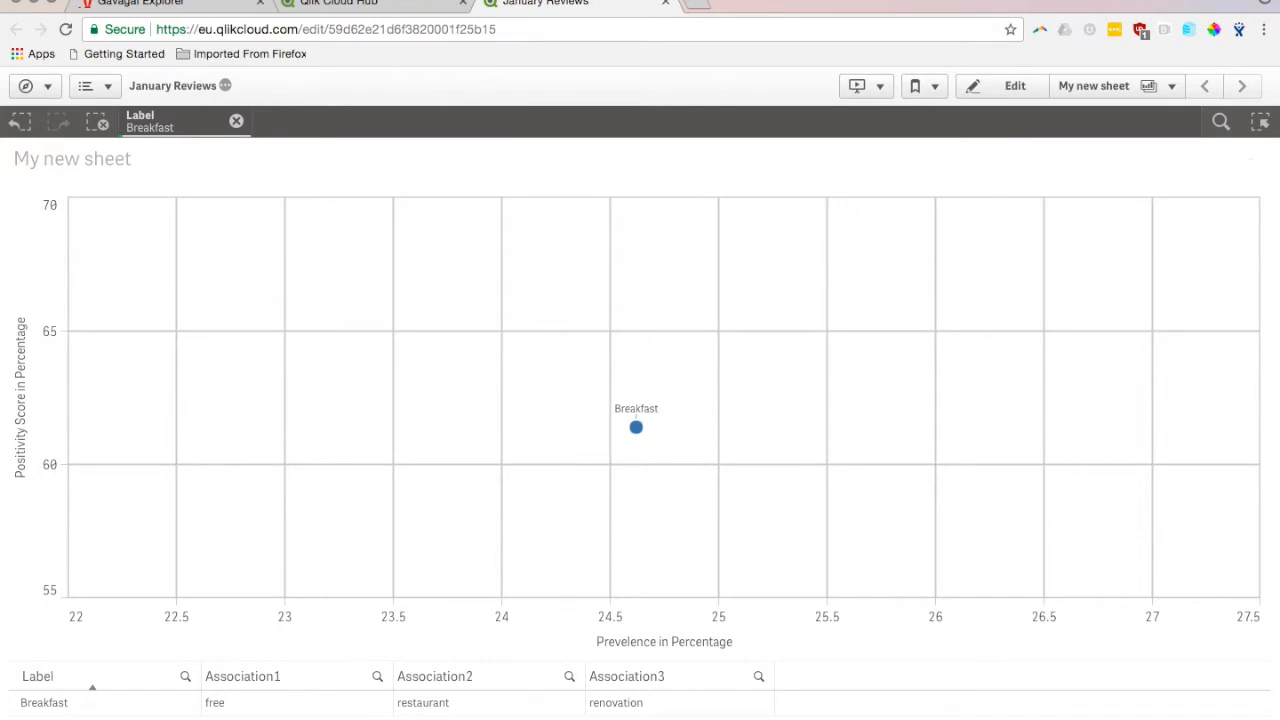